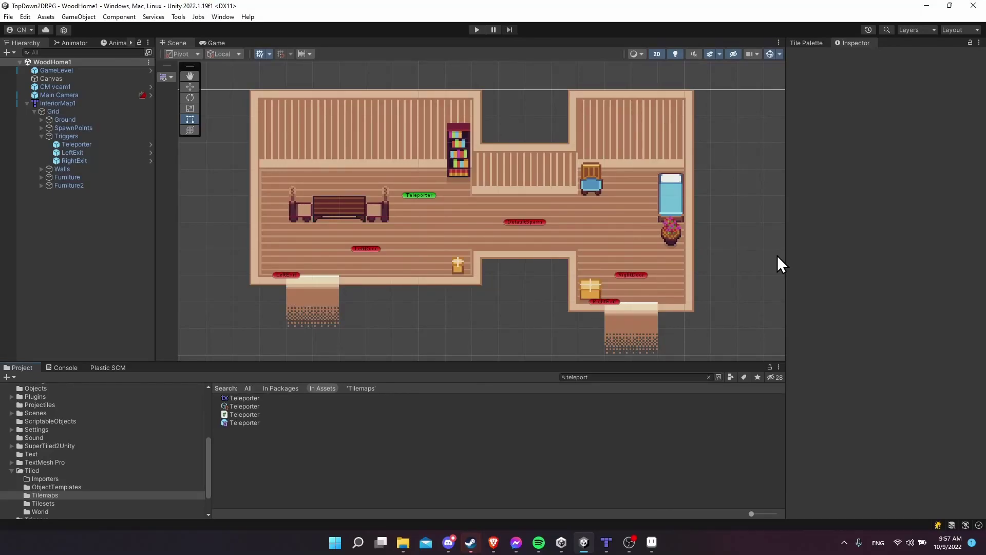
Glance at Tiled, then inspect the imported Teleporter, LeftExit and RightExit objects in the Hierarchy.
click(607, 542)
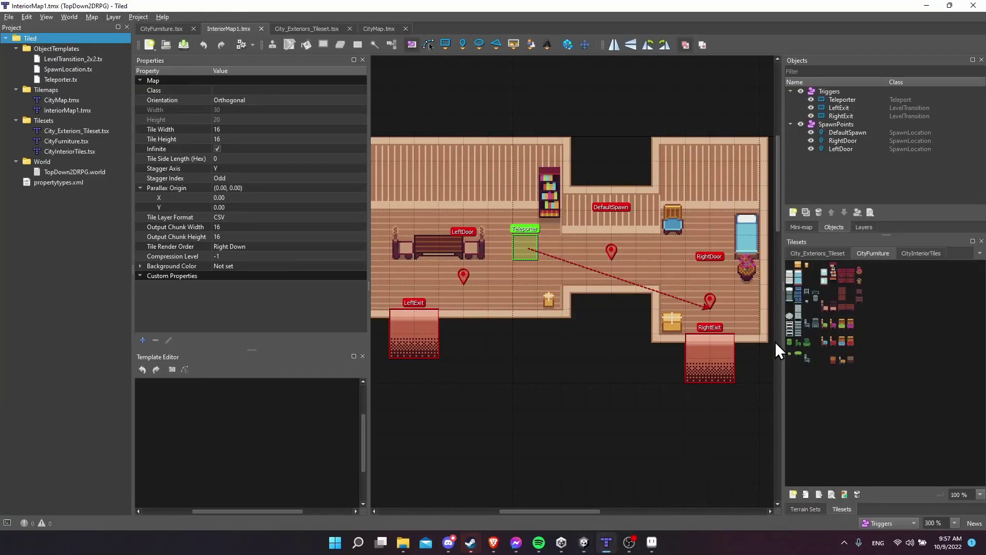
ctrl+scroll(671, 349, down, 1)
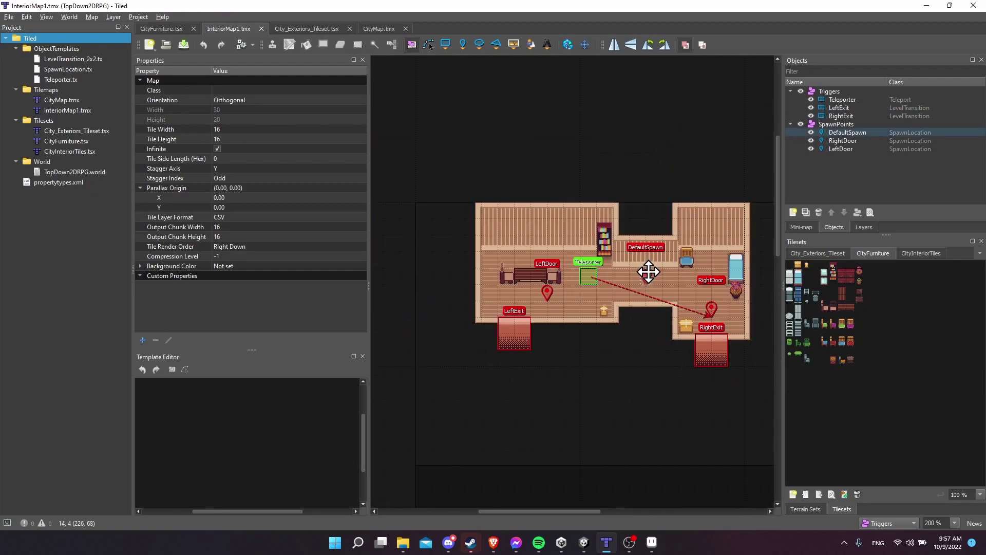
click(585, 542)
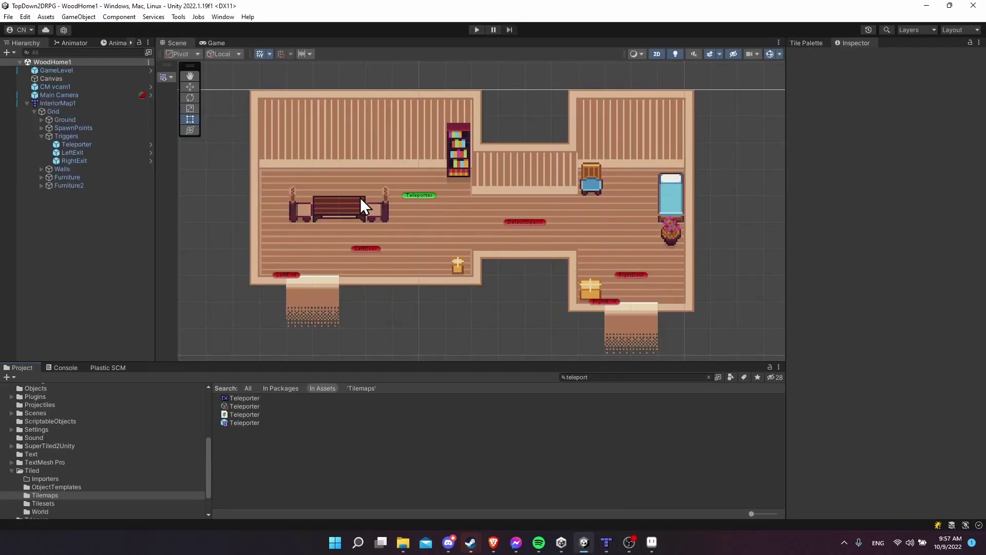
click(89, 144)
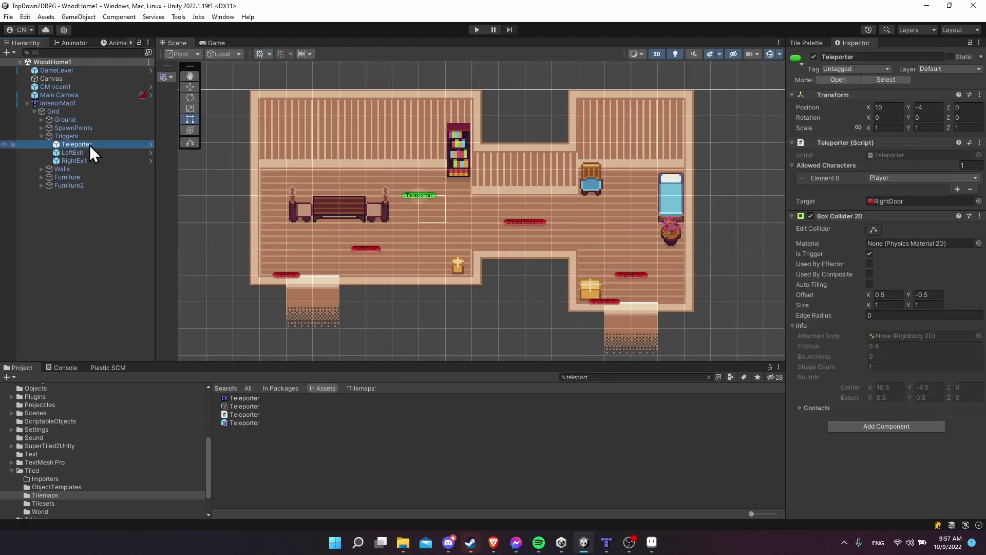
click(89, 152)
click(88, 161)
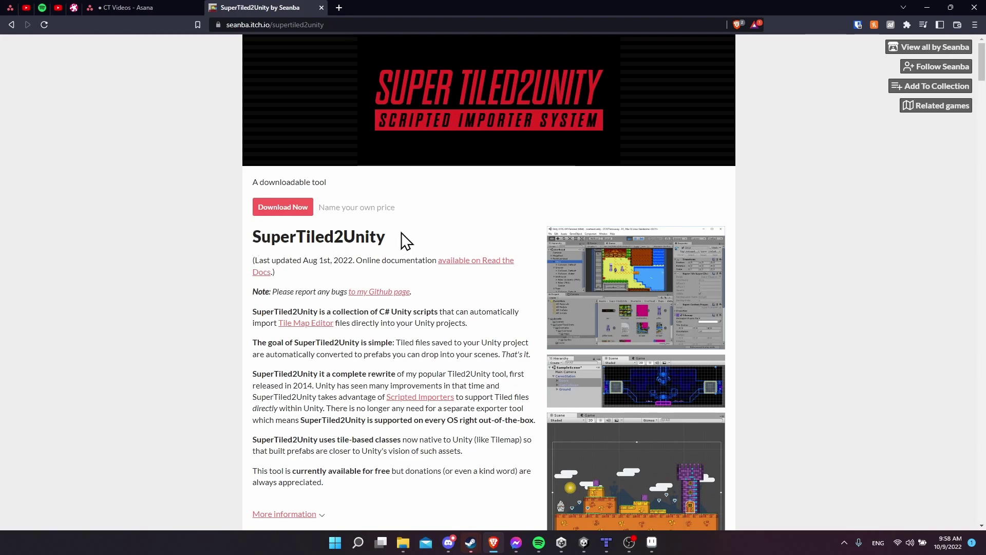
Minimize Brave so the Unity editor is back in view.
click(927, 9)
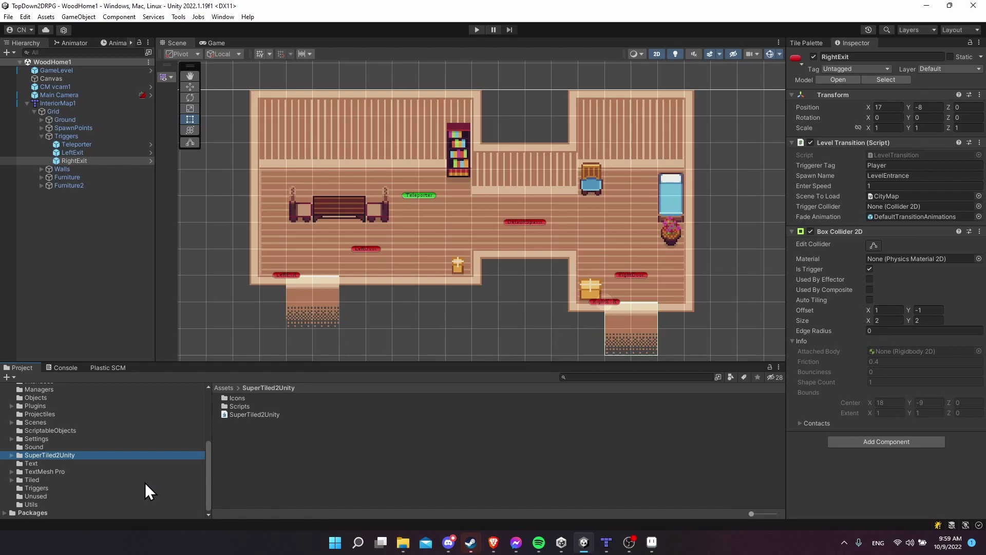
Look over the Icons, Scripts and SuperTiled2Unity package items, then switch to Tiled.
drag(145, 483, 195, 347)
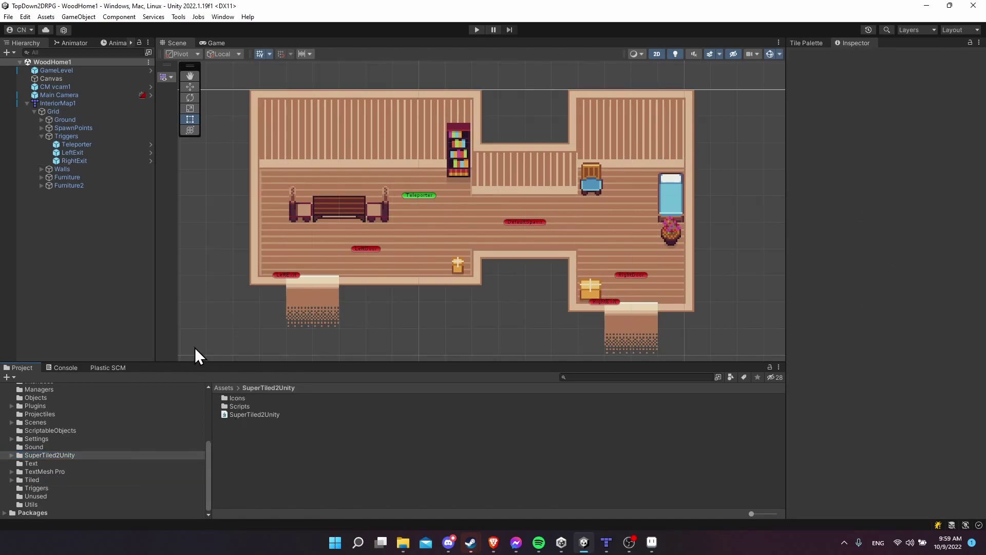
click(249, 397)
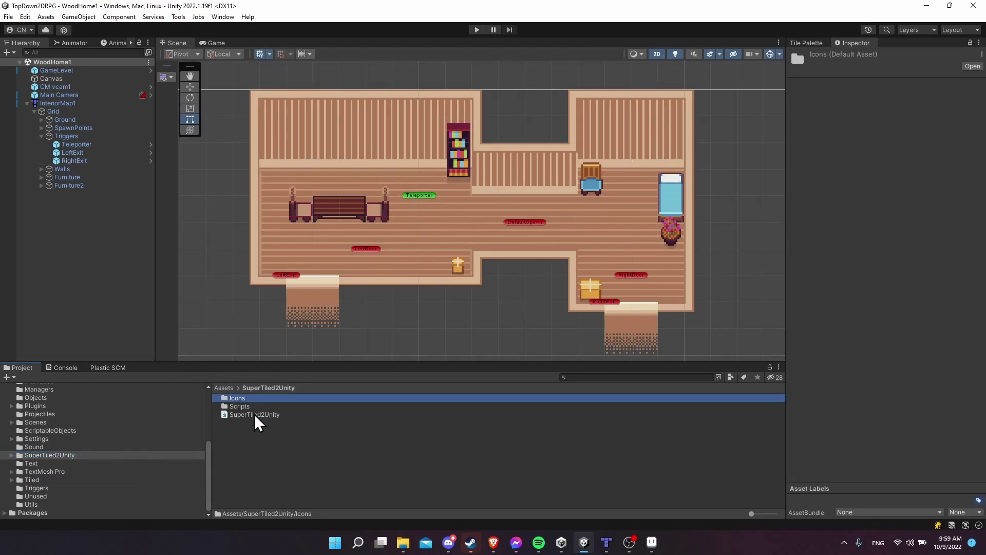
shift+click(254, 414)
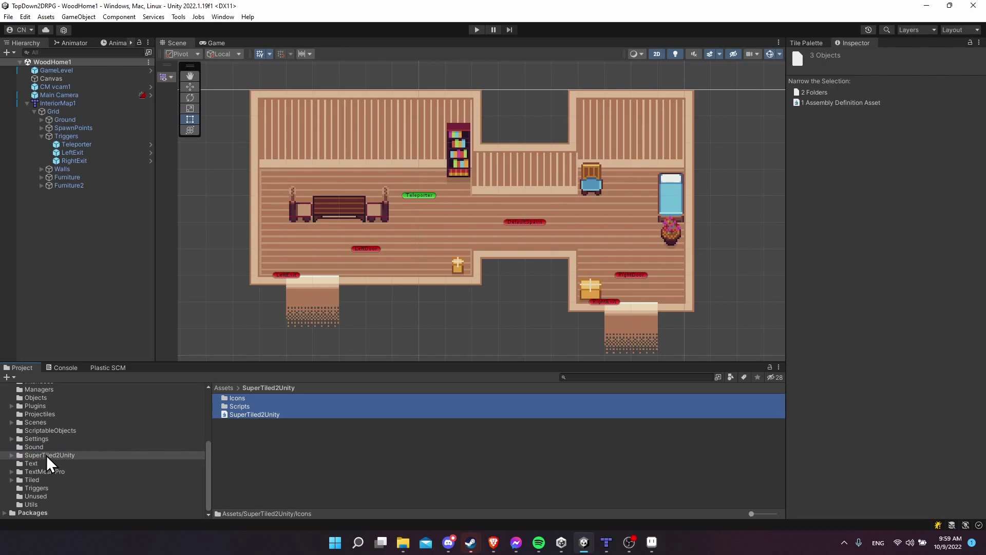
click(350, 467)
key(alt+Tab)
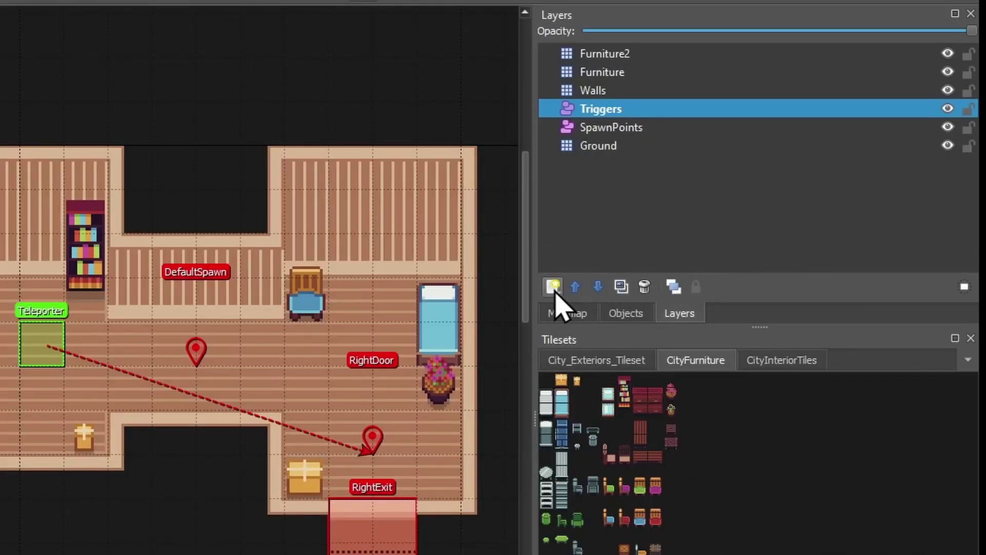
click(554, 288)
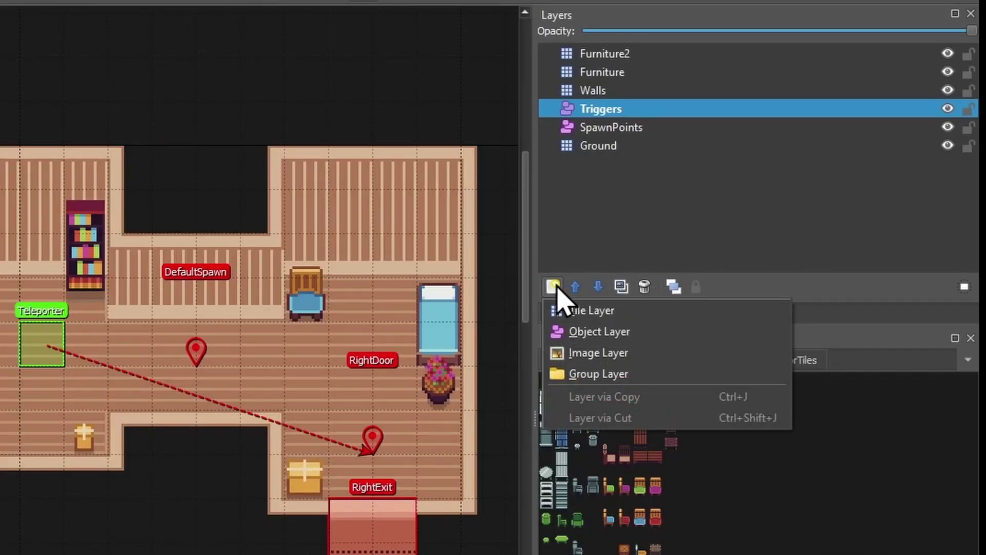
click(628, 130)
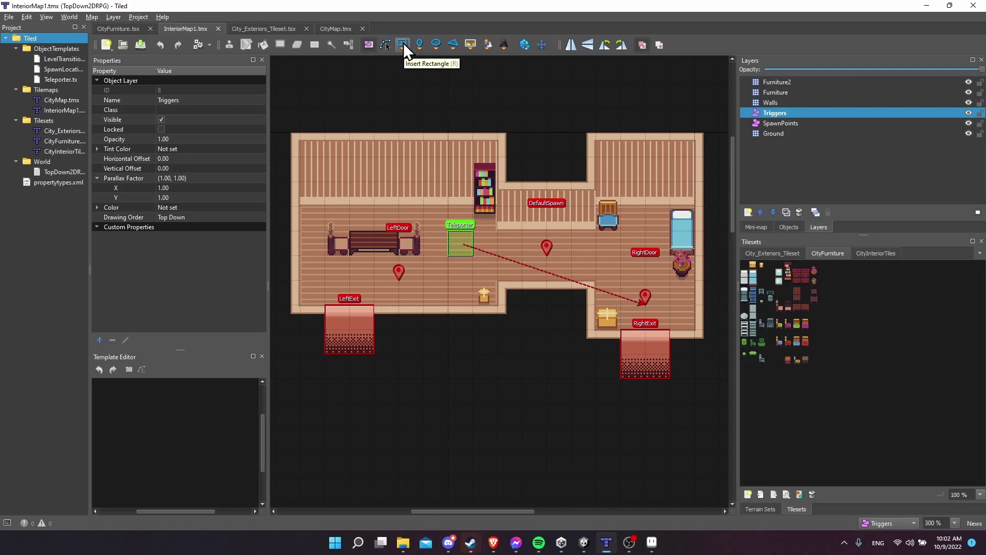
Choose the Insert Rectangle tool, leave snapping unchanged, and zoom the map to 400%.
click(403, 45)
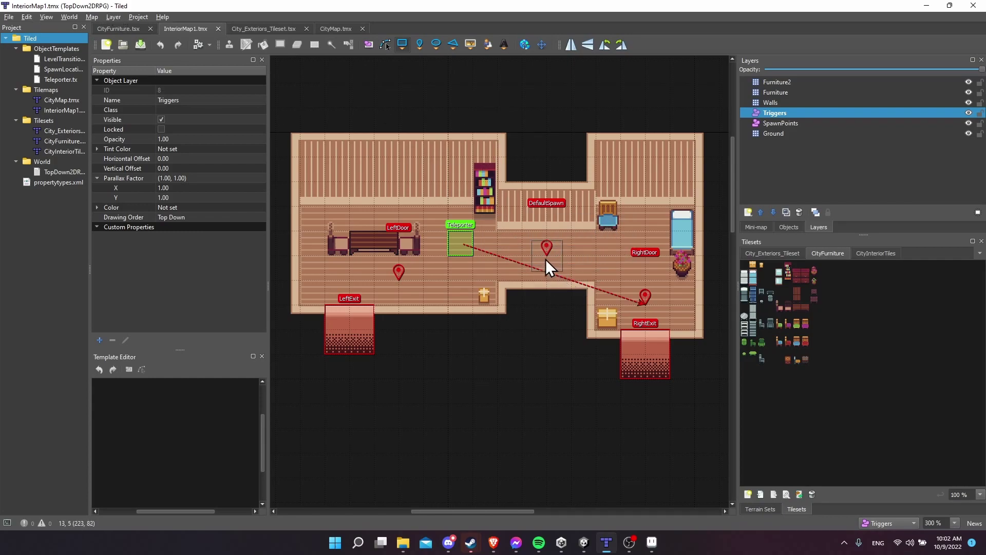
click(46, 17)
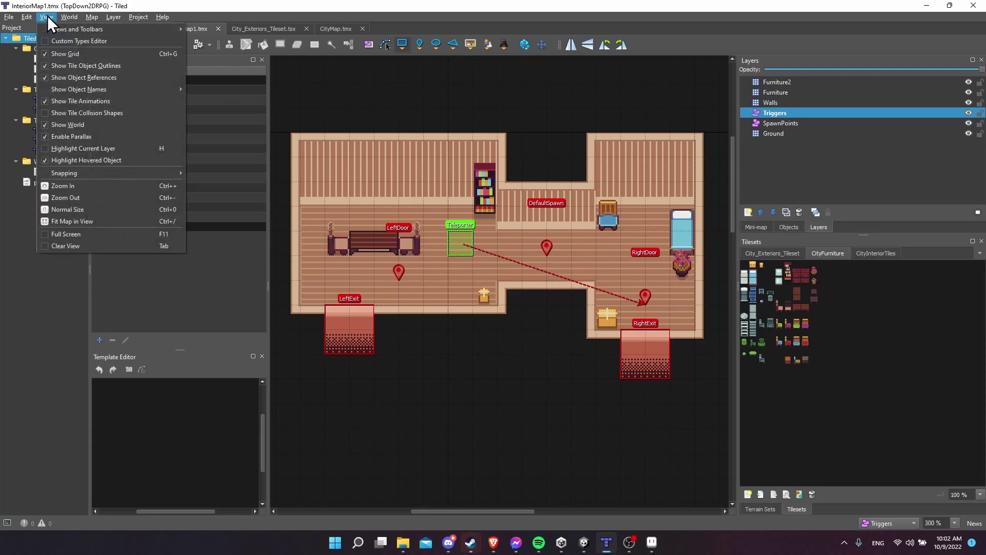
mouse_move(88, 172)
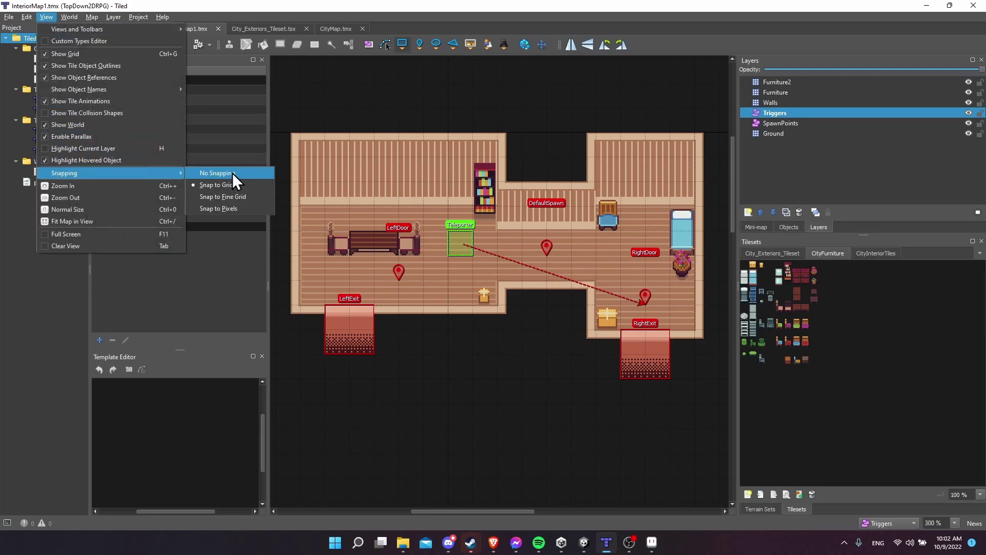
click(48, 17)
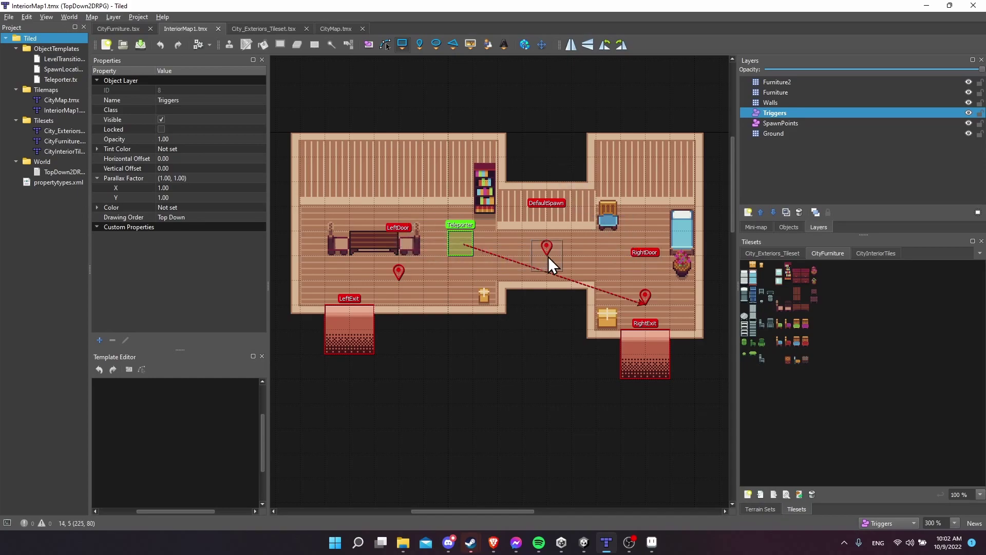
ctrl+scroll(605, 248, up, 1)
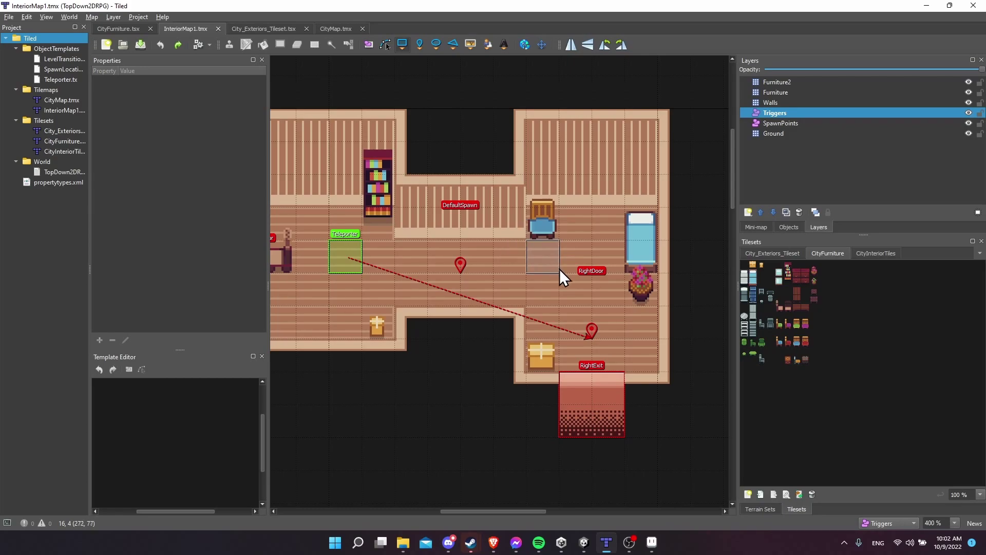
Draw a 16x16 rectangle object beside the chair near RightDoor on the Triggers layer.
mouse_move(561, 270)
mouse_down()
mouse_move(583, 295)
mouse_move(596, 273)
mouse_move(561, 267)
mouse_move(596, 210)
mouse_move(602, 269)
mouse_up()
mouse_move(561, 262)
mouse_down()
mouse_move(610, 303)
mouse_move(616, 334)
mouse_move(588, 280)
mouse_up()
drag(560, 262, 560, 262)
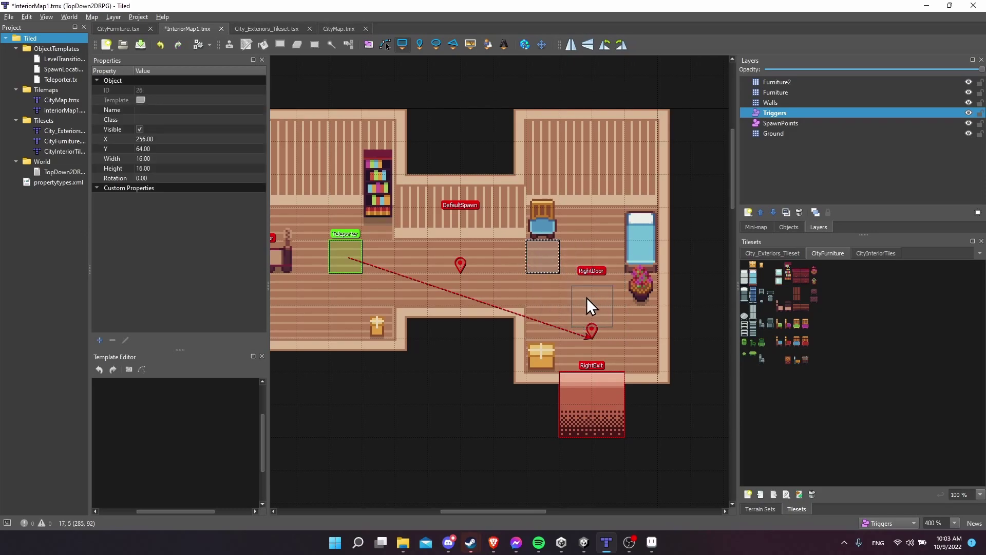
scroll(565, 257, right, 1)
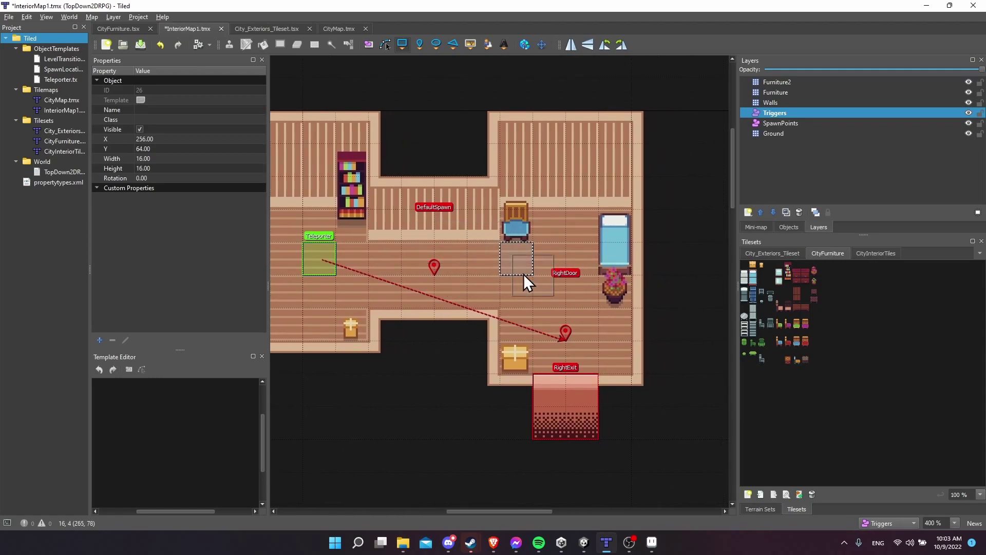
middle_drag(556, 269, 532, 280)
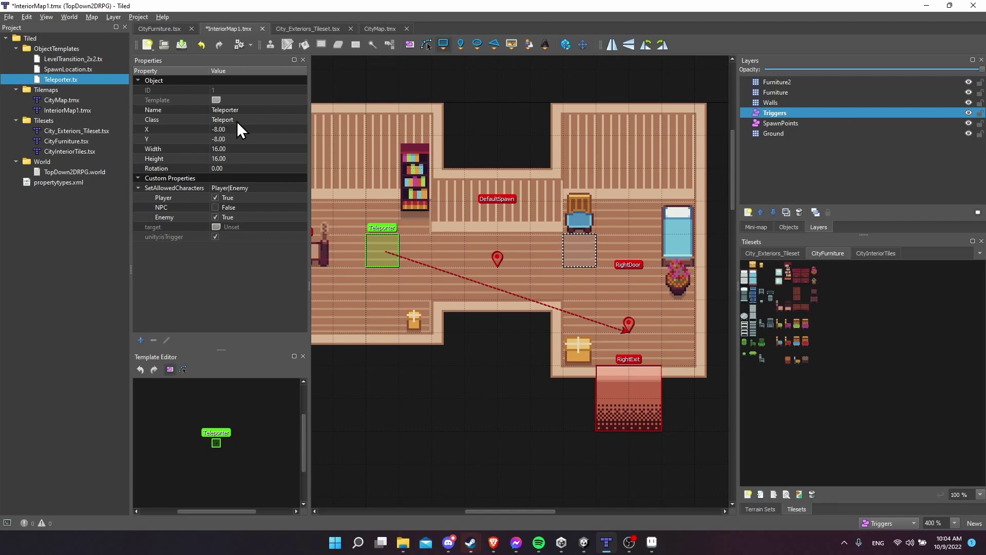
click(584, 542)
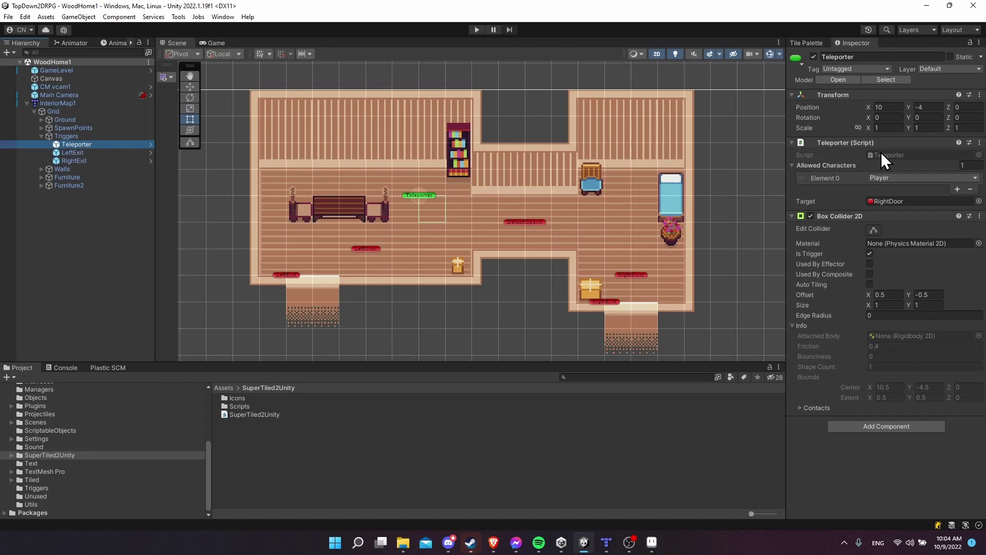
key(alt+Tab)
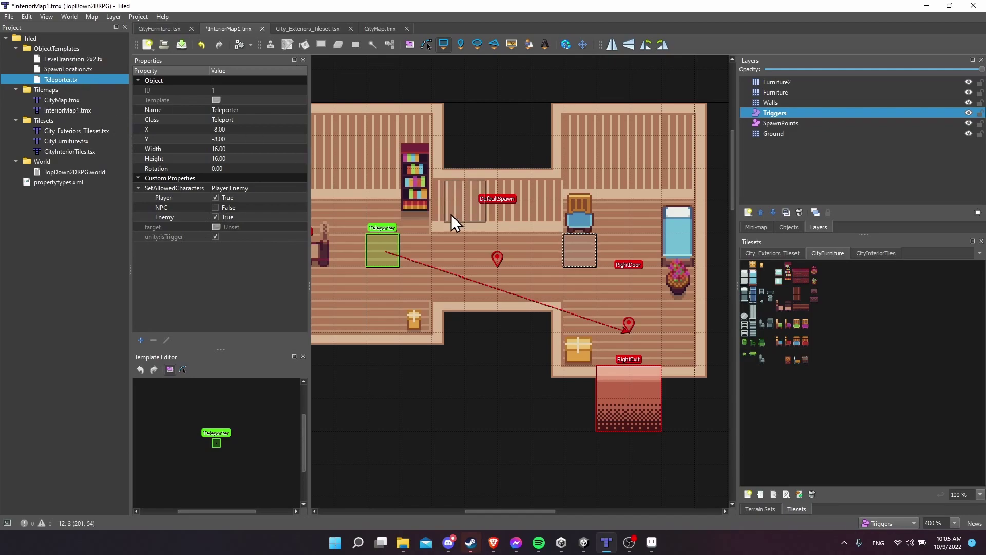
Name and class the chair-side rectangle InvisibleWall, then save InteriorMap1.tmx.
click(418, 93)
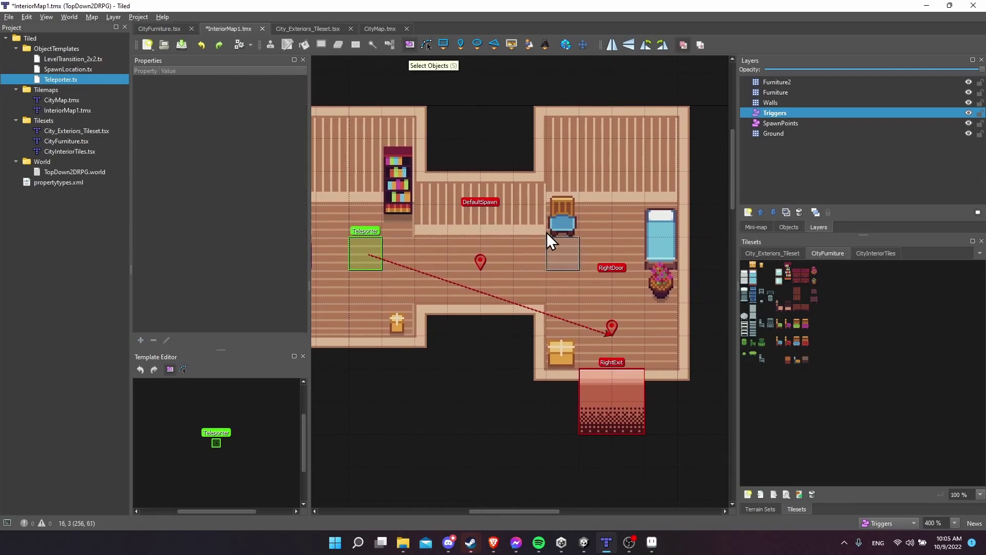
click(560, 247)
middle_drag(619, 256, 627, 256)
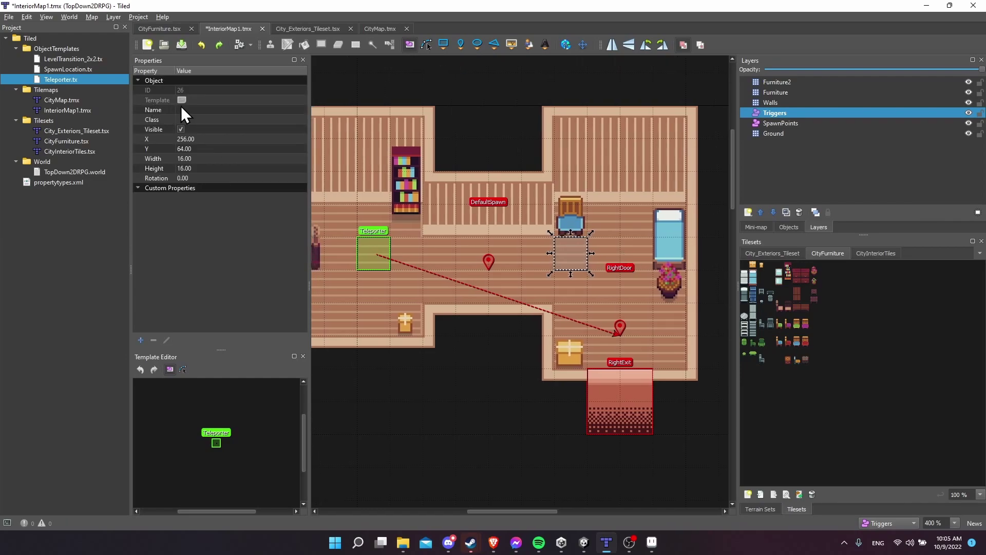
click(201, 112)
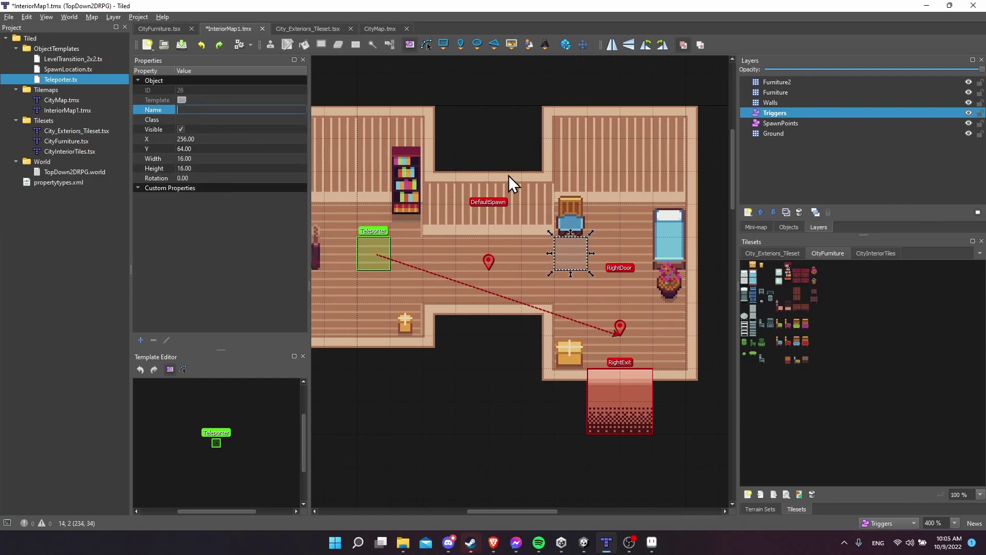
text(InvisibleWall)
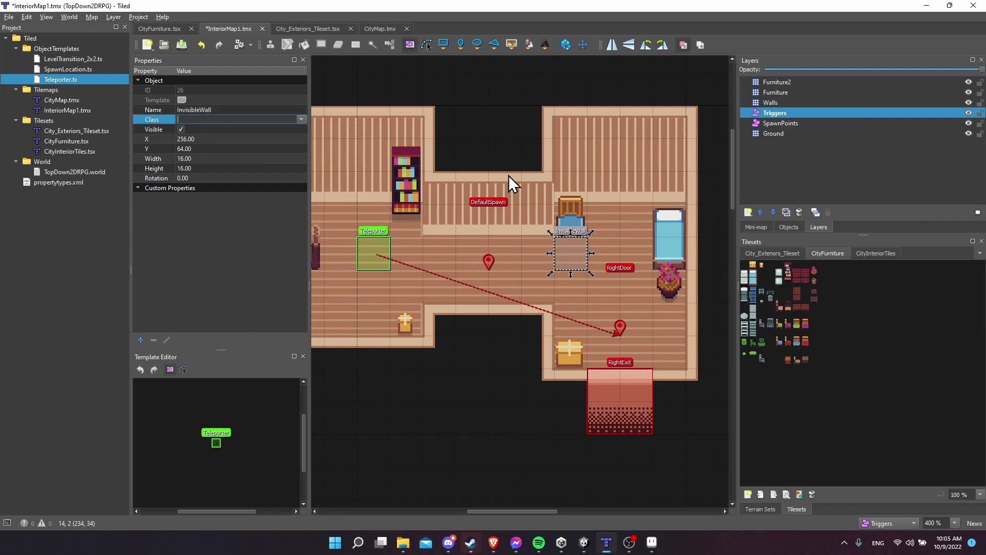
text(visibleWall)
key(Return)
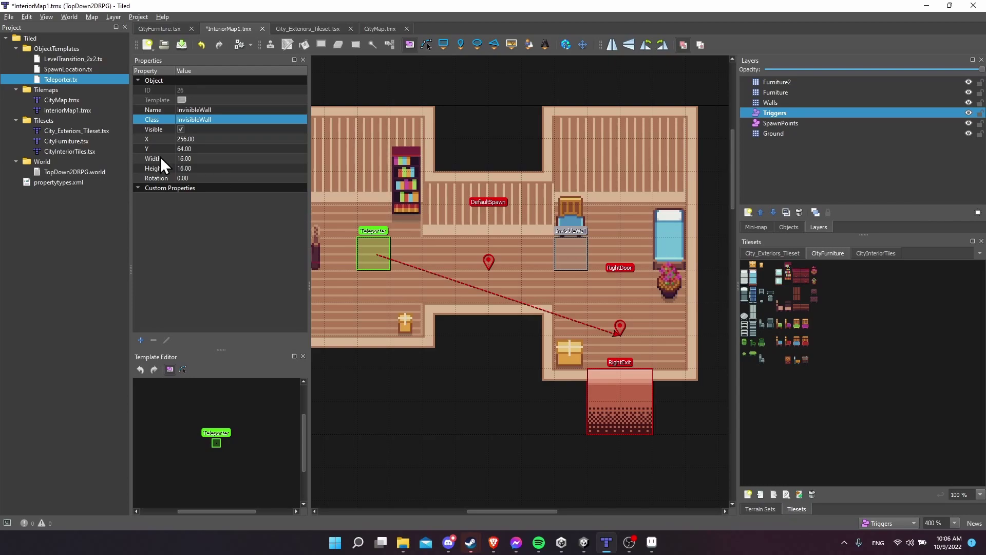
key(ctrl+s)
Save the InvisibleWall object as the InvisibleWall.tx template and save the map.
click(576, 251)
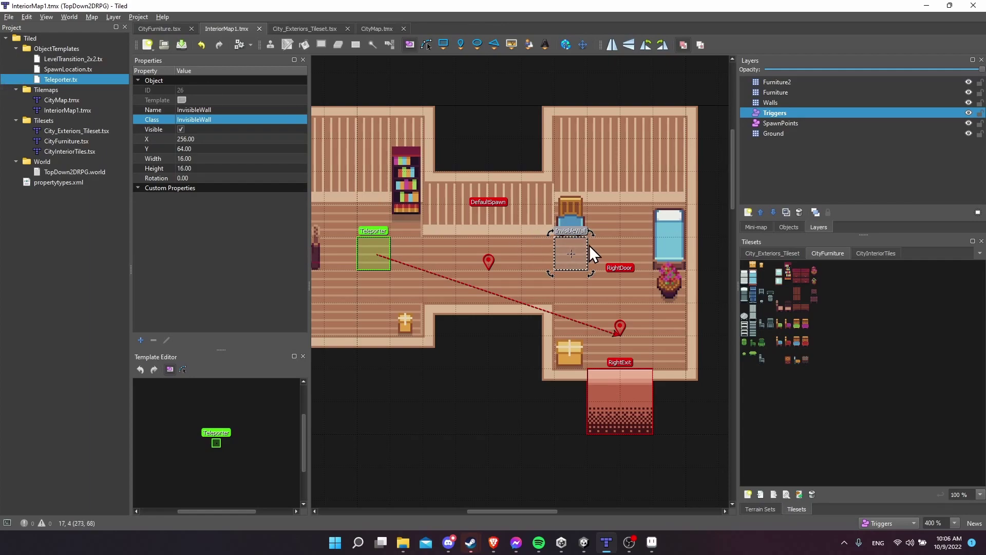
right_click(579, 245)
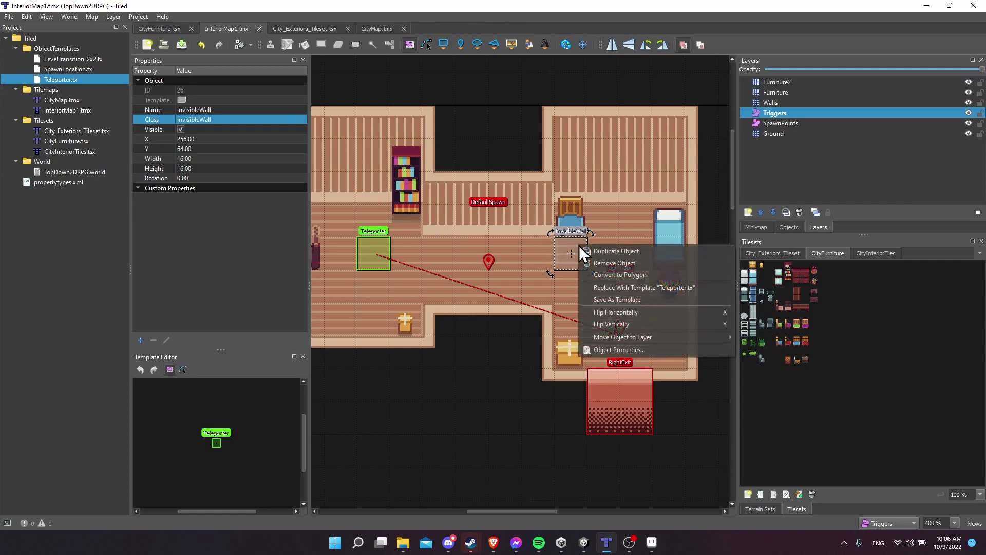
click(614, 300)
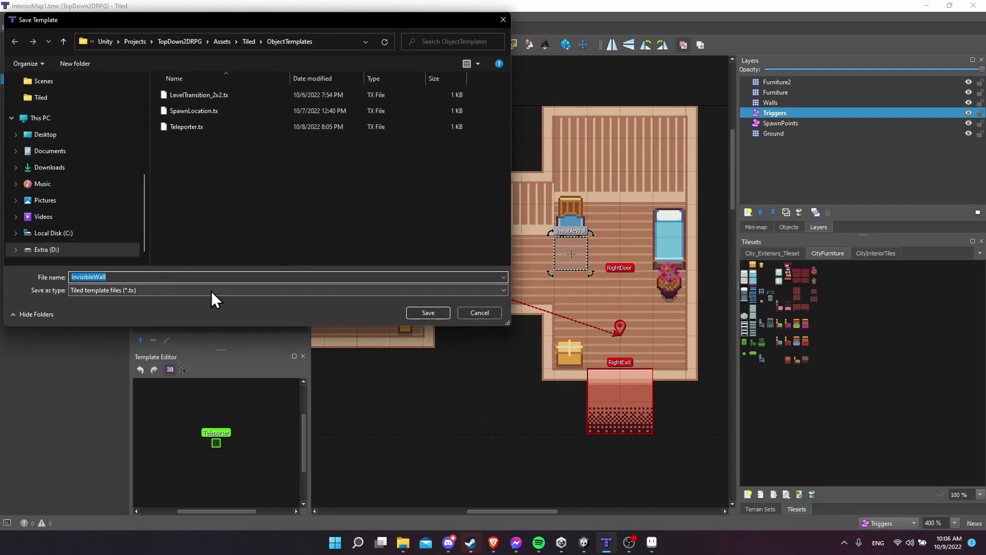
click(444, 311)
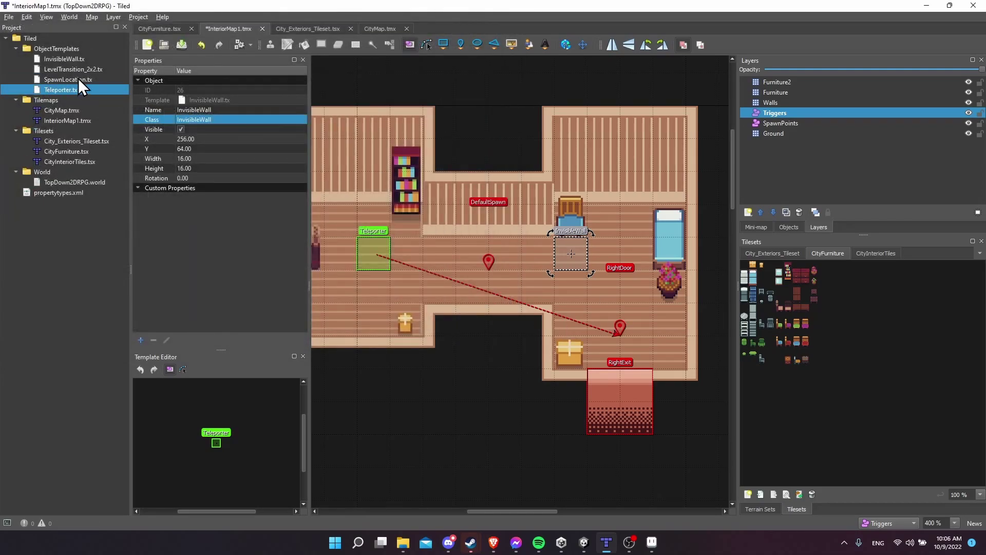
key(ctrl+s)
Test-place the InvisibleWall template twice in the room, undo it, and return to Unity.
click(63, 60)
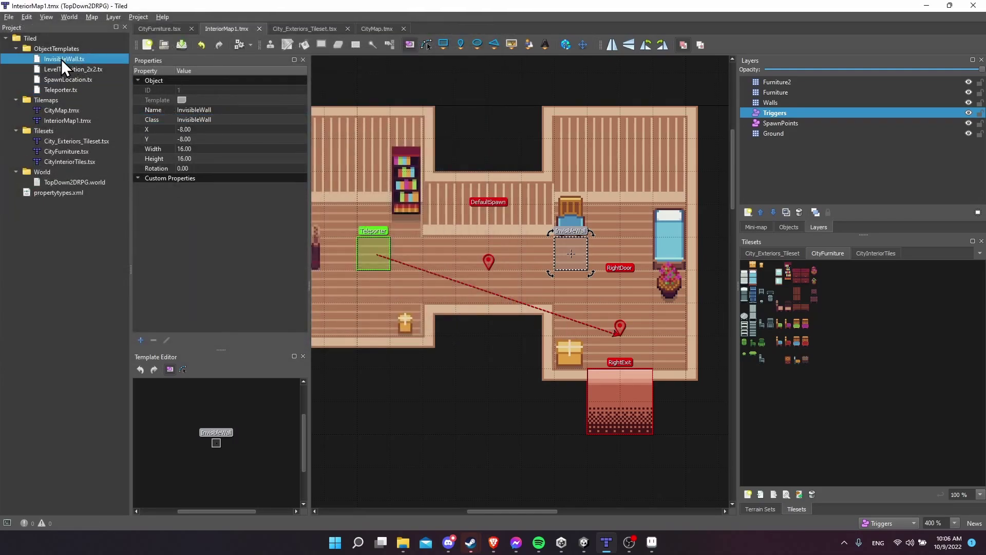
drag(60, 60, 538, 286)
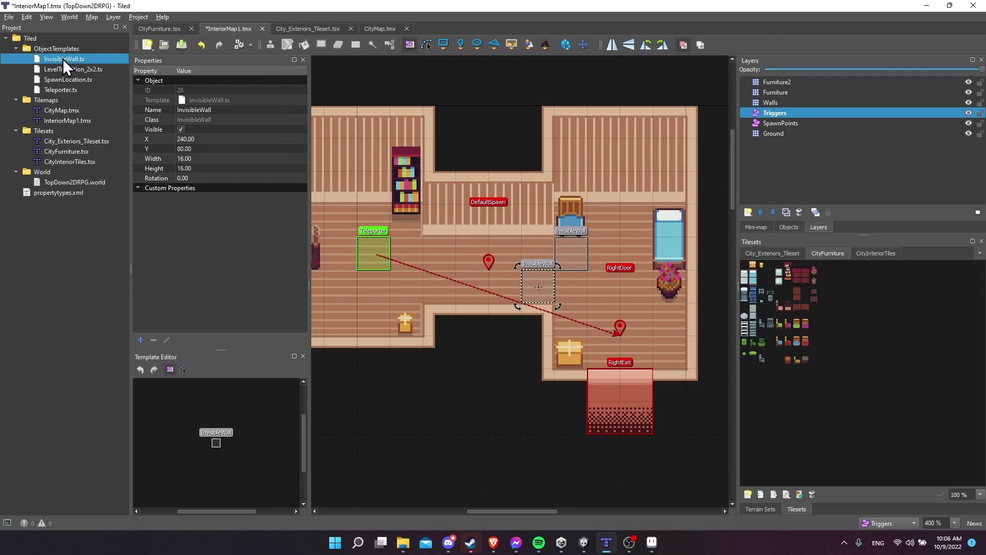
drag(63, 58, 538, 253)
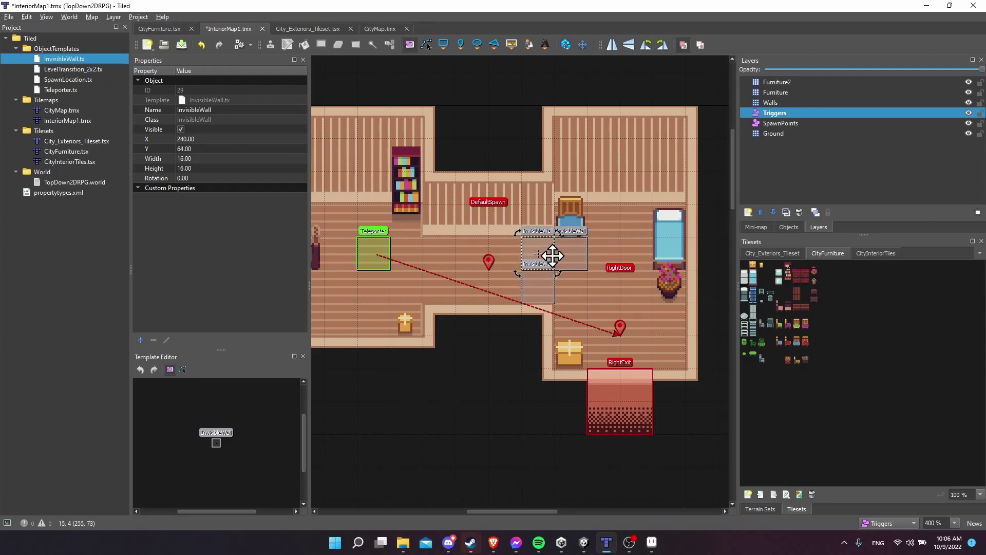
key(ctrl+z)
key(ctrl+z)
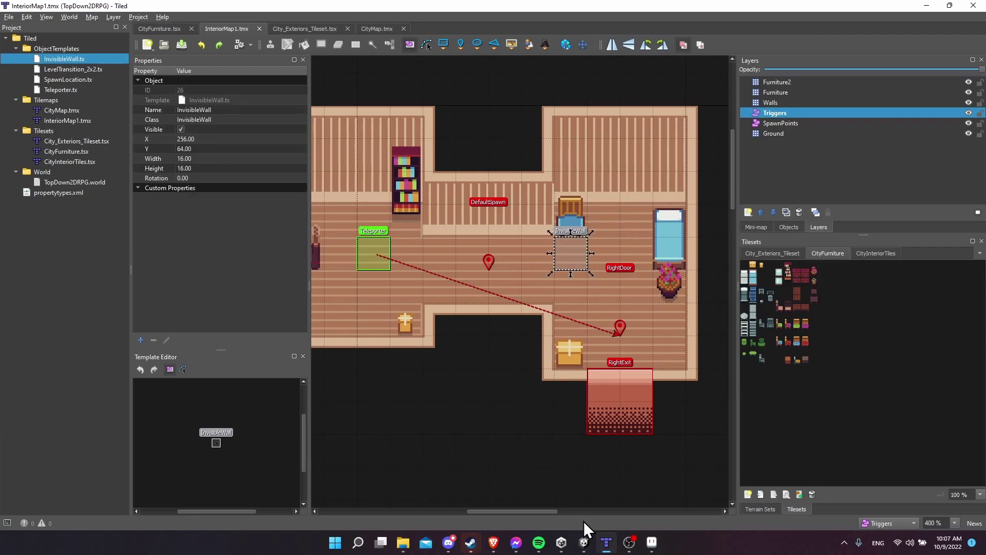
click(584, 542)
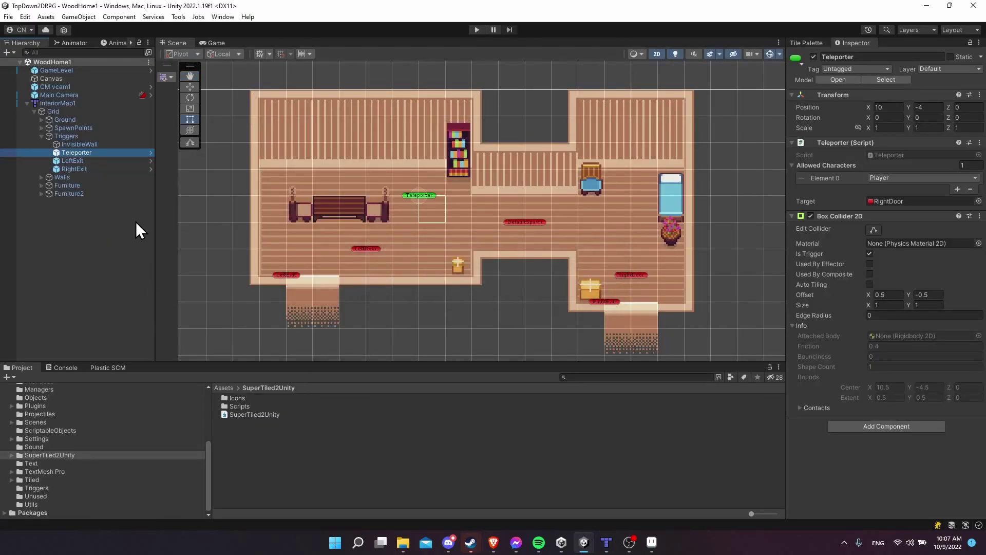
Inspect the imported InvisibleWall object, then open Assets > Tiled > Tilemaps in the Project window.
click(110, 144)
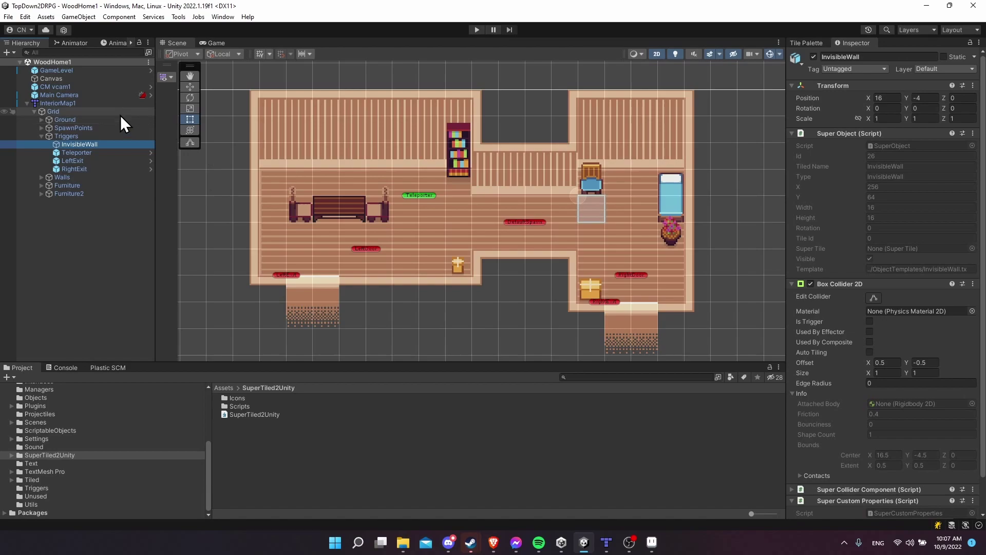
click(47, 480)
double_click(251, 414)
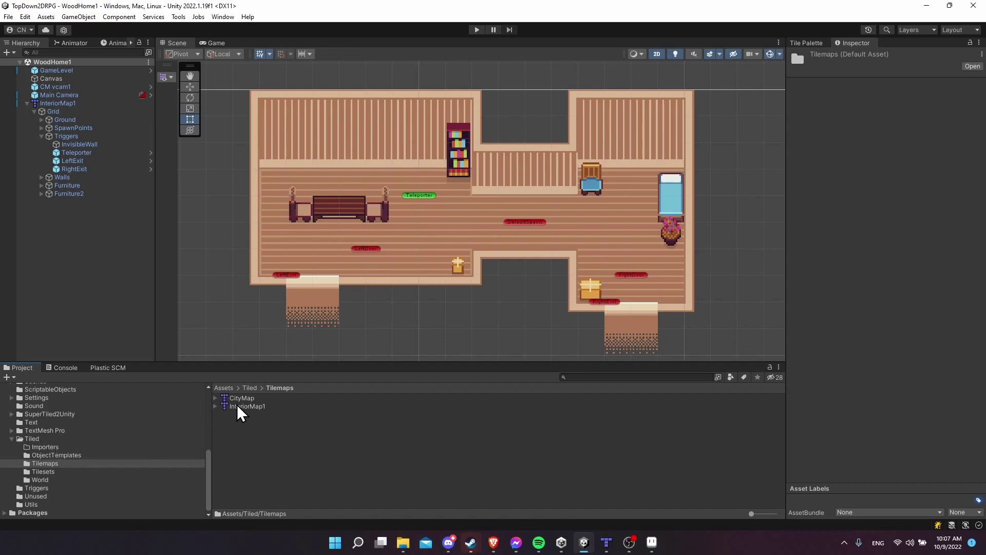
drag(241, 406, 48, 214)
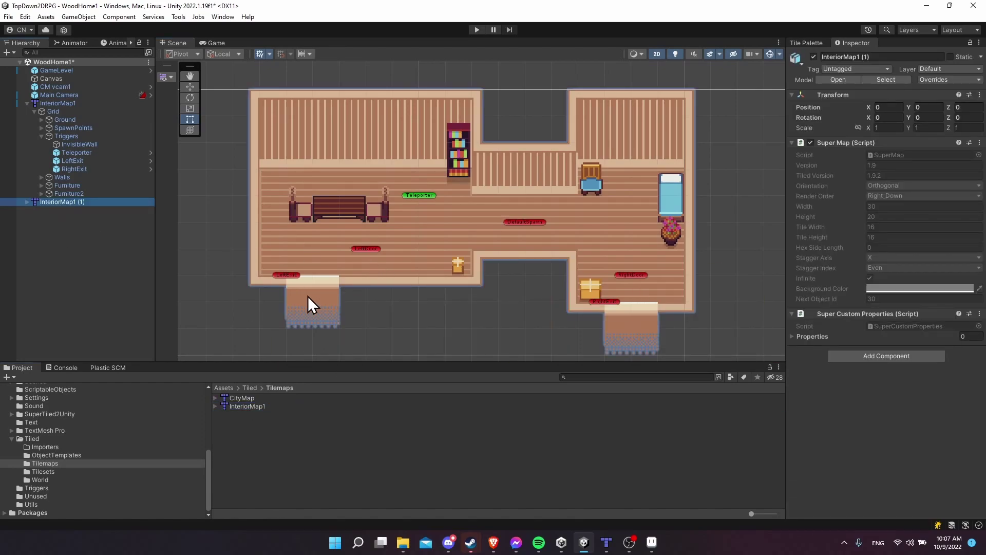
scroll(307, 296, down, 2)
click(26, 202)
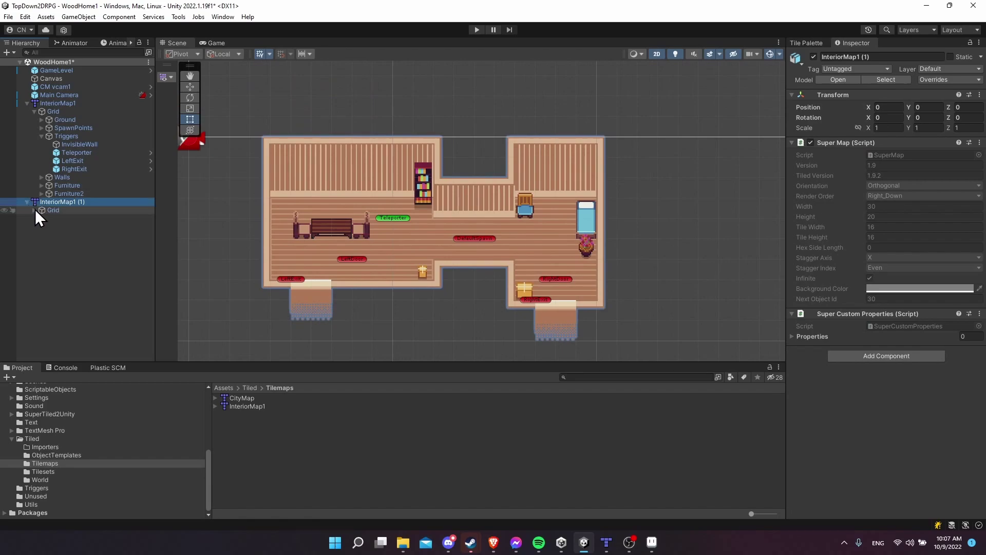
click(35, 209)
click(40, 243)
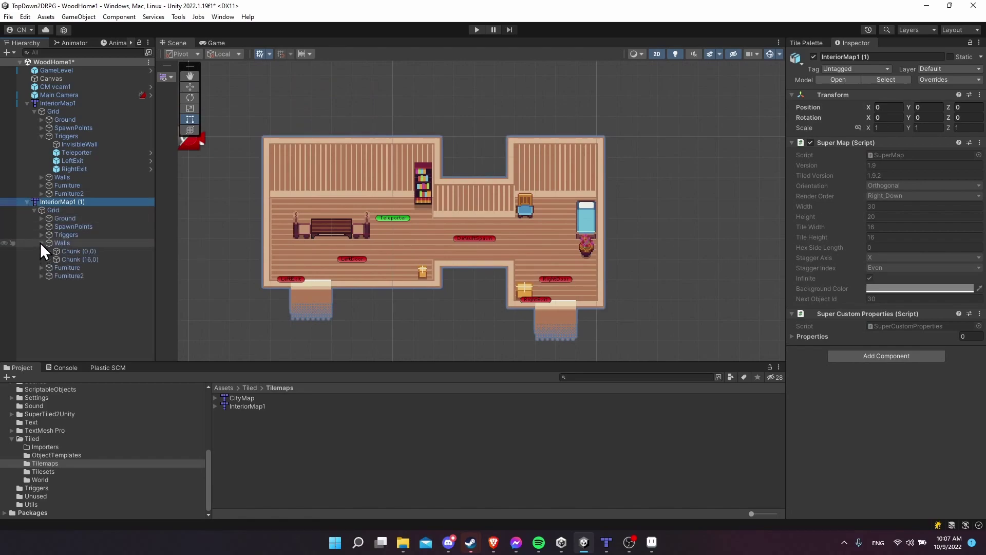
click(60, 244)
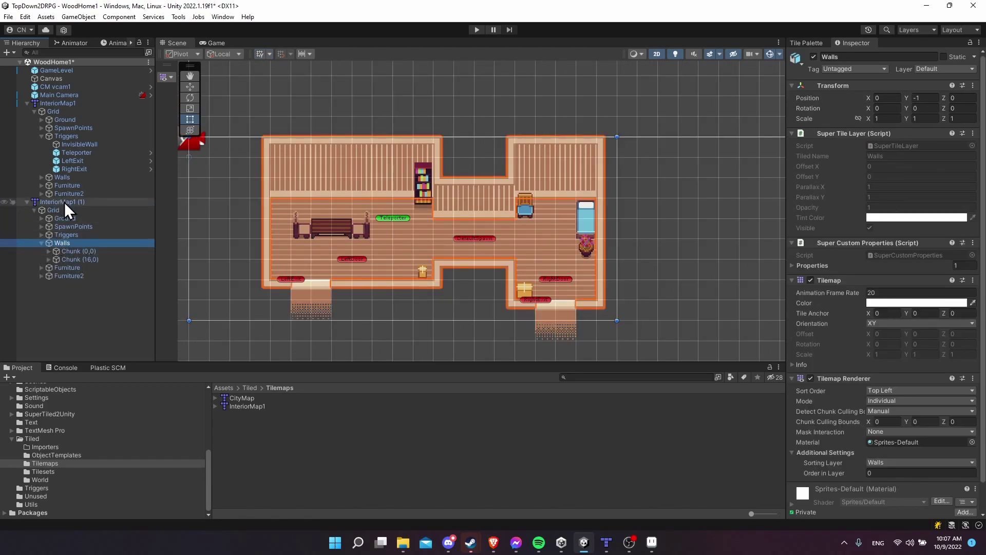
key(ctrl+z)
key(ctrl+z)
scroll(509, 219, up, 3)
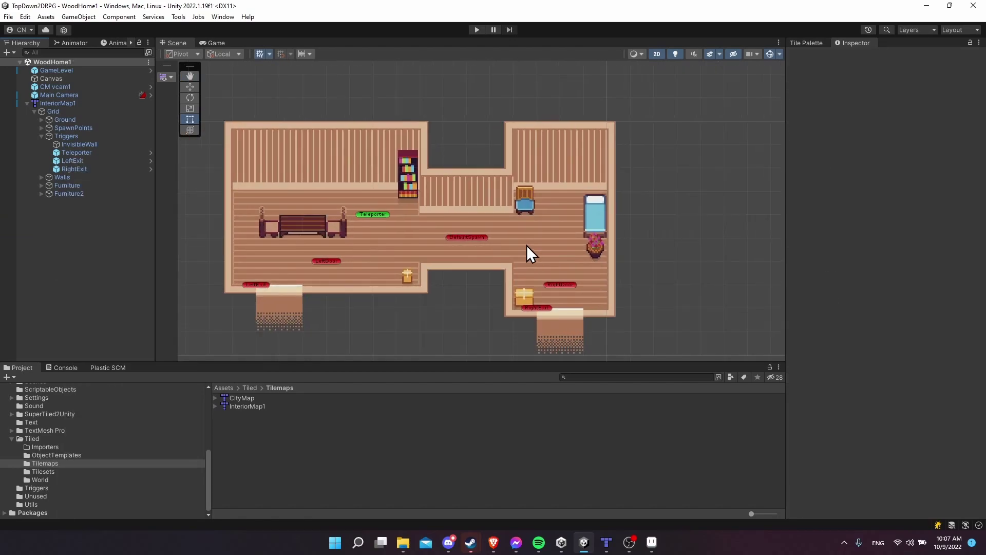
click(79, 145)
scroll(529, 234, up, 1)
scroll(531, 234, up, 1)
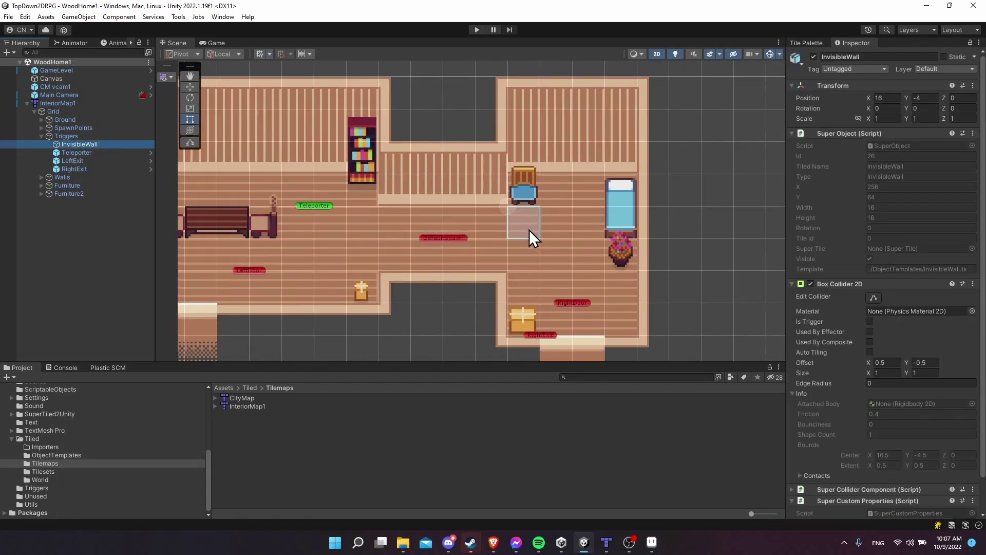
middle_drag(531, 234, 492, 228)
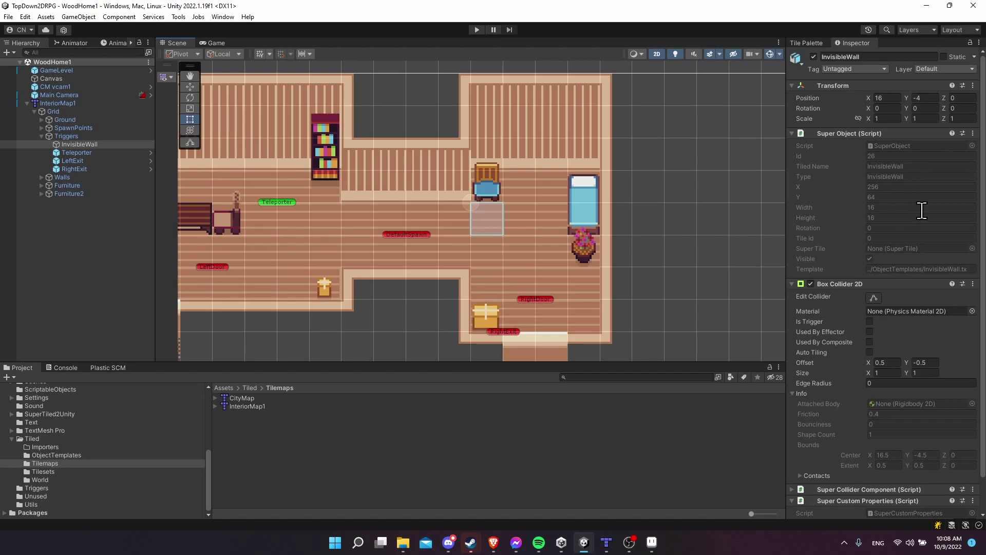
scroll(920, 211, down, 2)
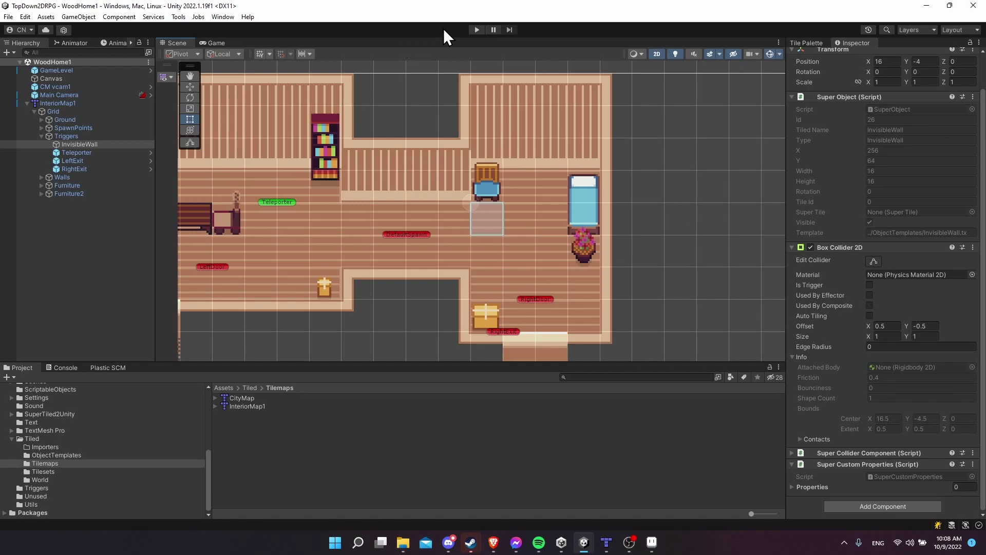
click(476, 29)
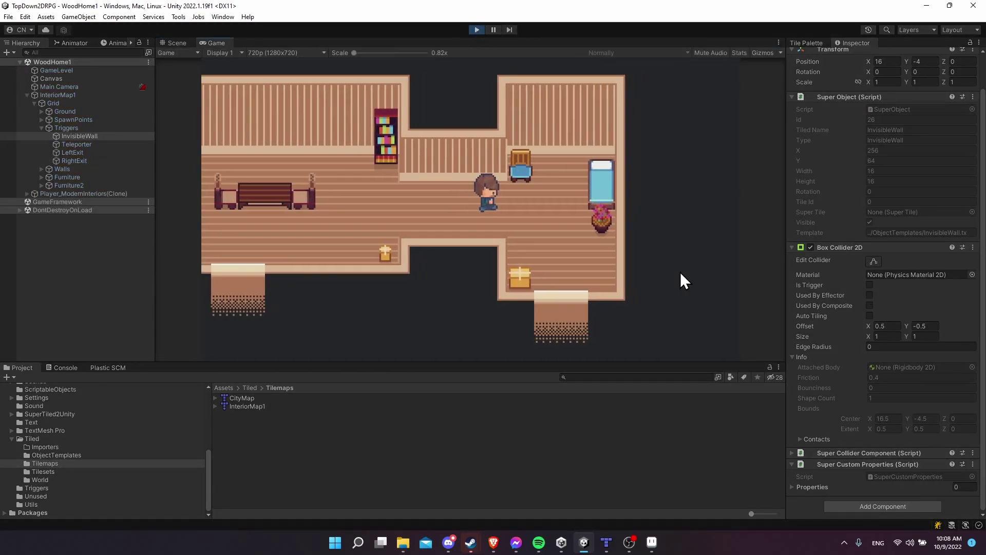
key(d)
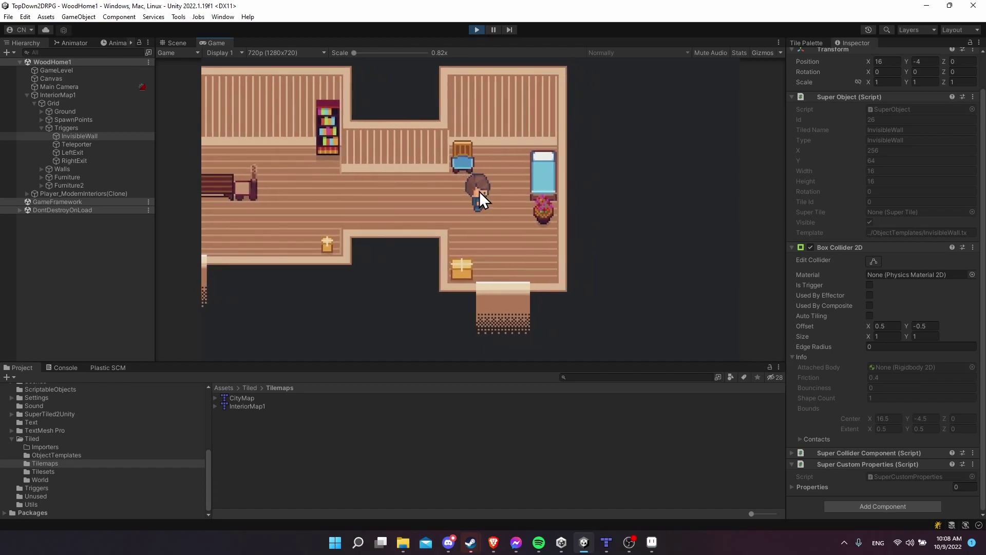
key(w)
key(ctrl+p)
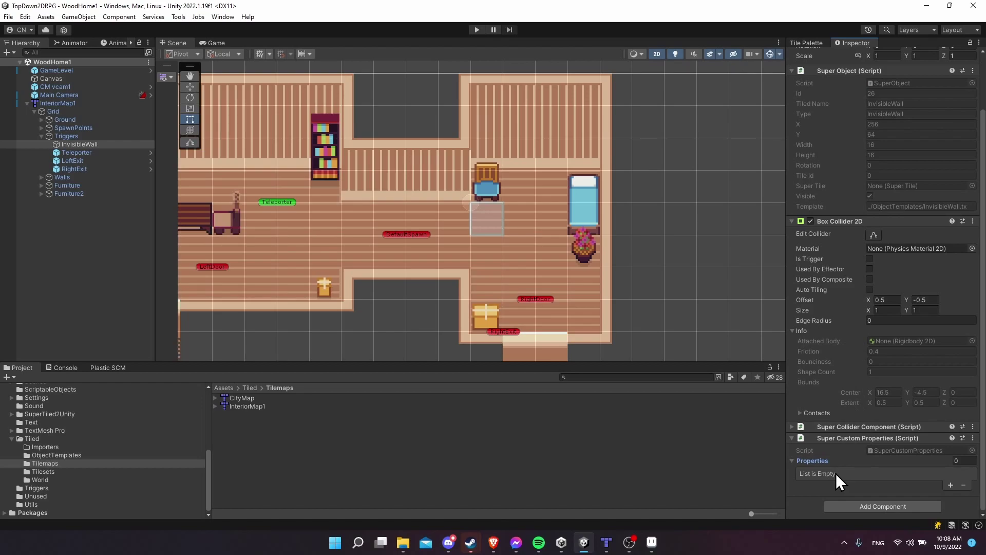
Back in Tiled, try adding a custom property to InvisibleWall, browse the types, and cancel.
click(606, 542)
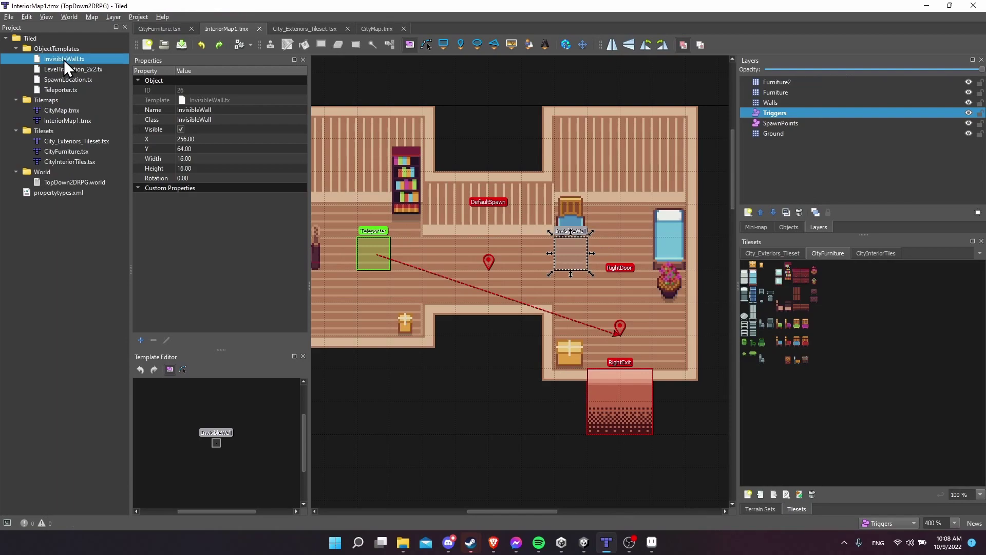
click(189, 188)
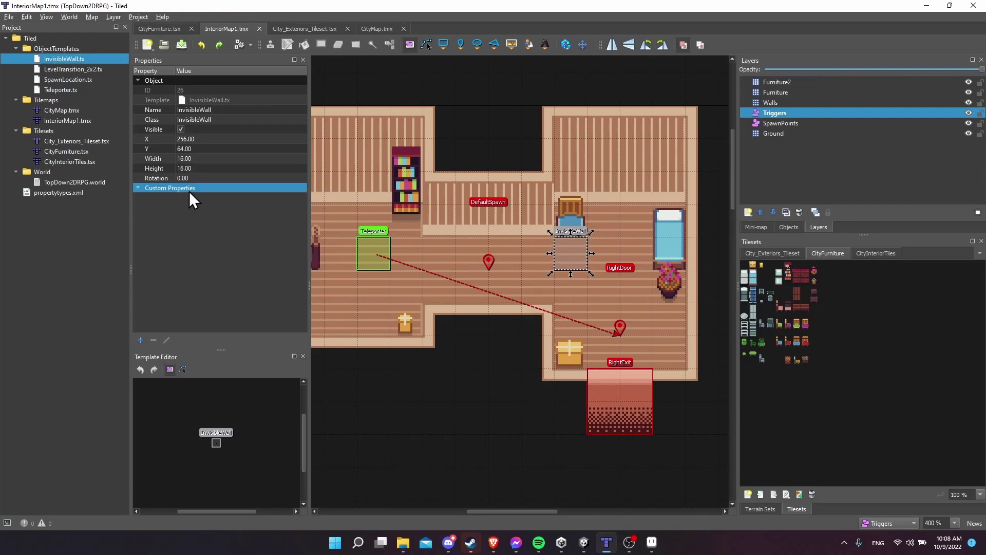
click(140, 340)
click(463, 257)
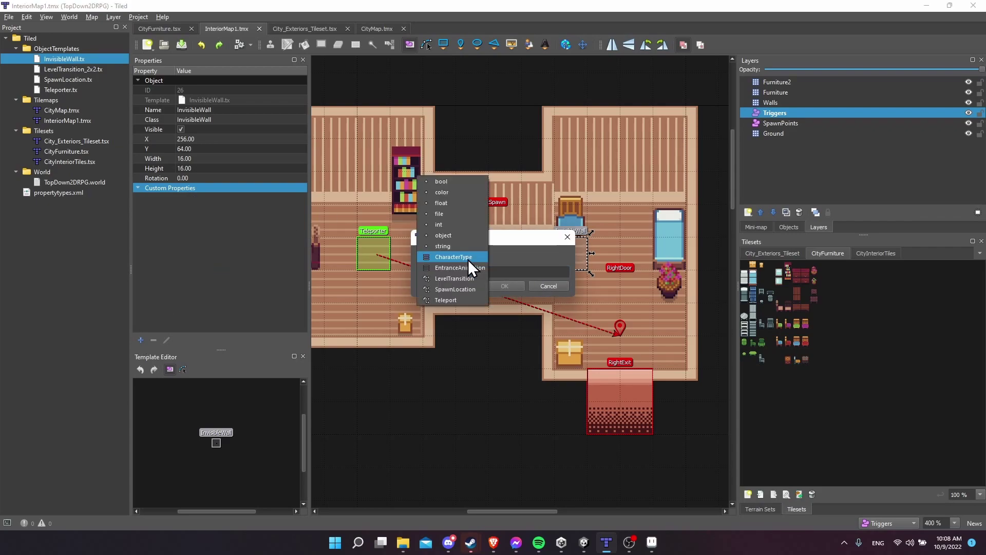
click(546, 283)
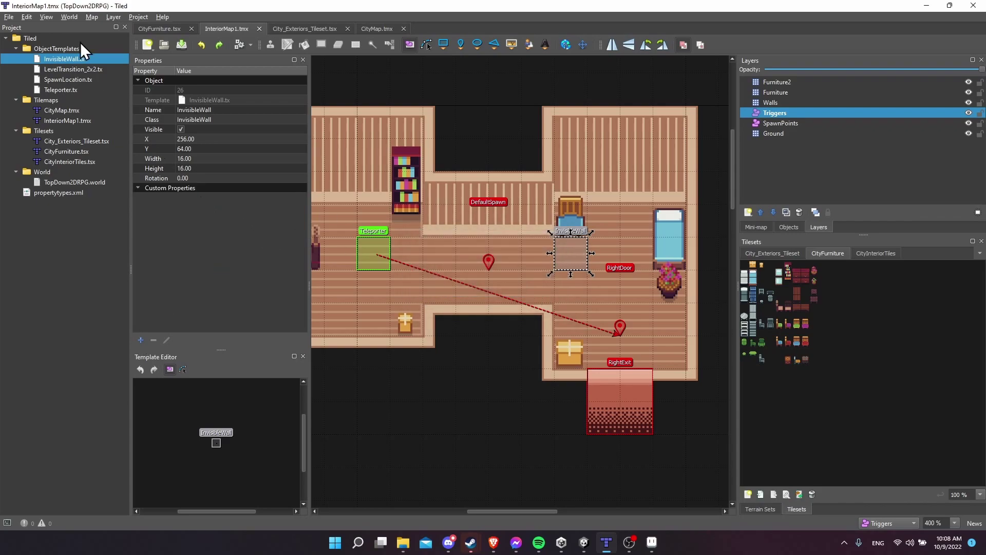
click(45, 17)
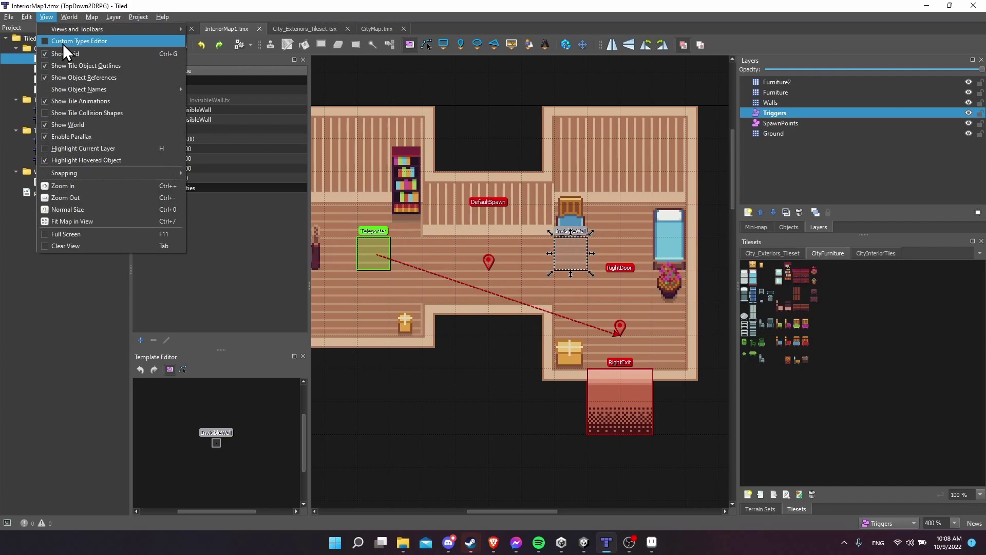
Create a new custom class named InvisibleWall in the Custom Types Editor.
click(63, 43)
drag(423, 138, 493, 167)
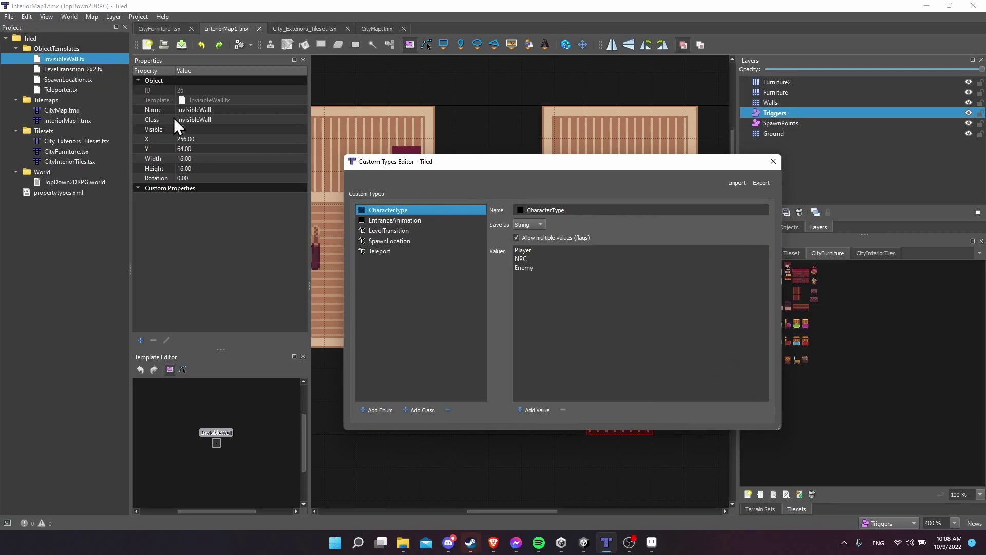
click(424, 410)
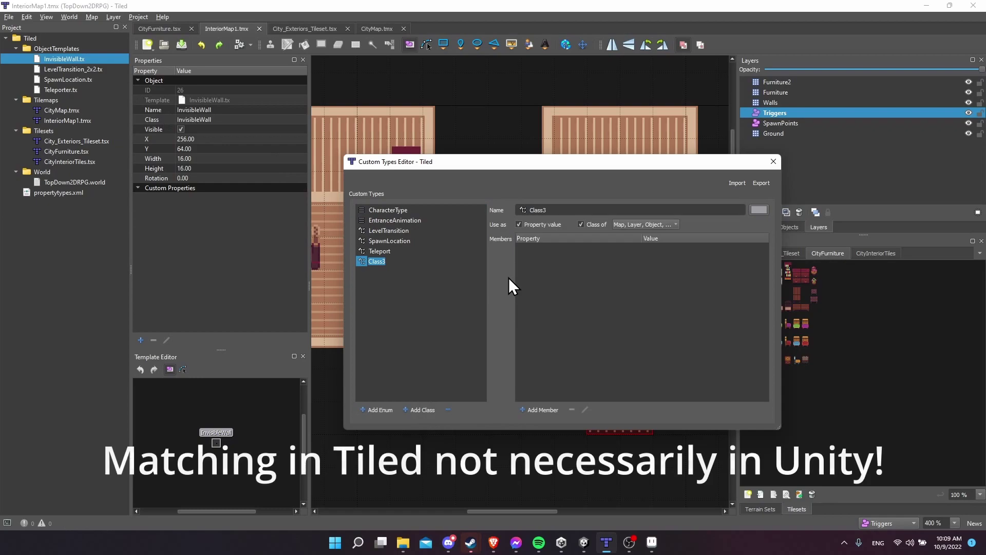
text(InvisibleWall)
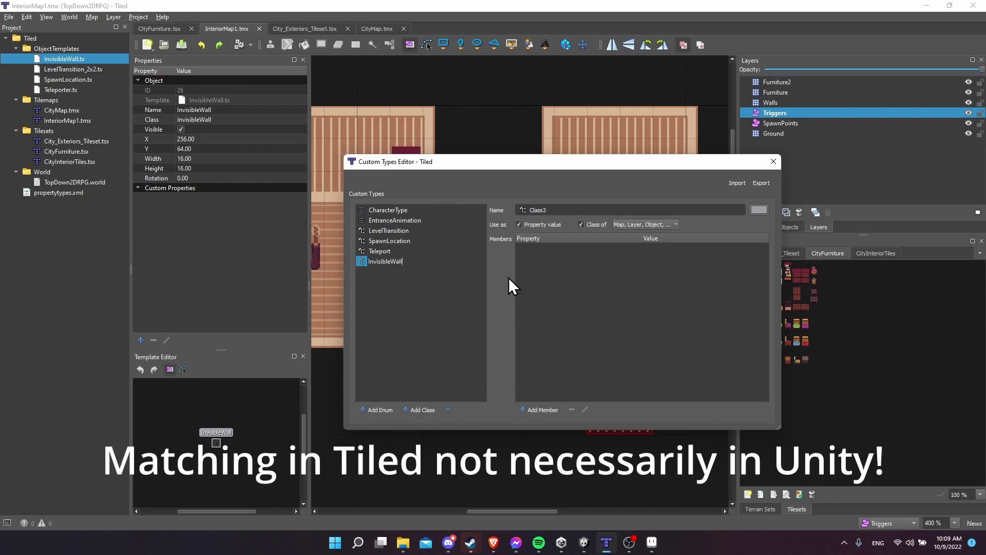
key(Return)
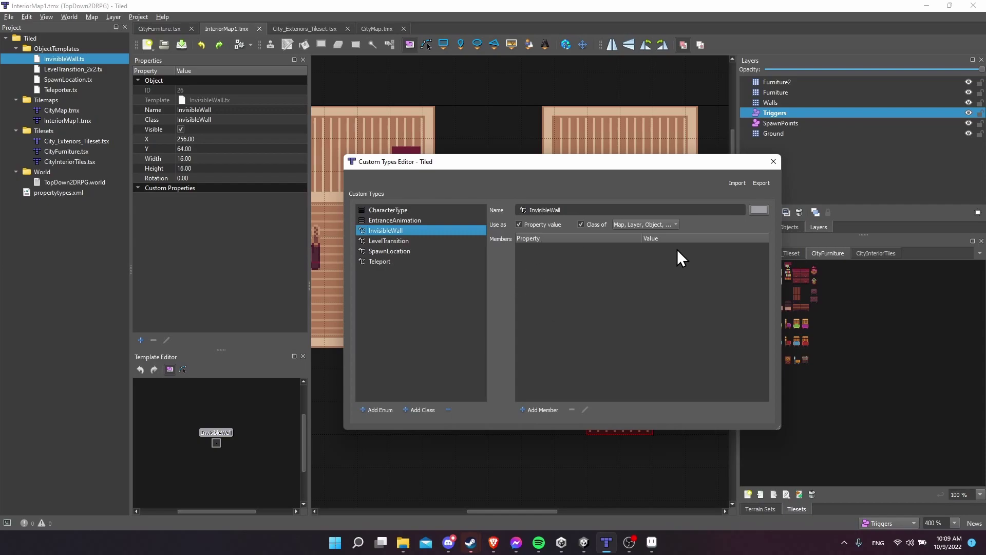
Give the InvisibleWall class a bool member named unity:isTrigger and close the editor.
click(552, 411)
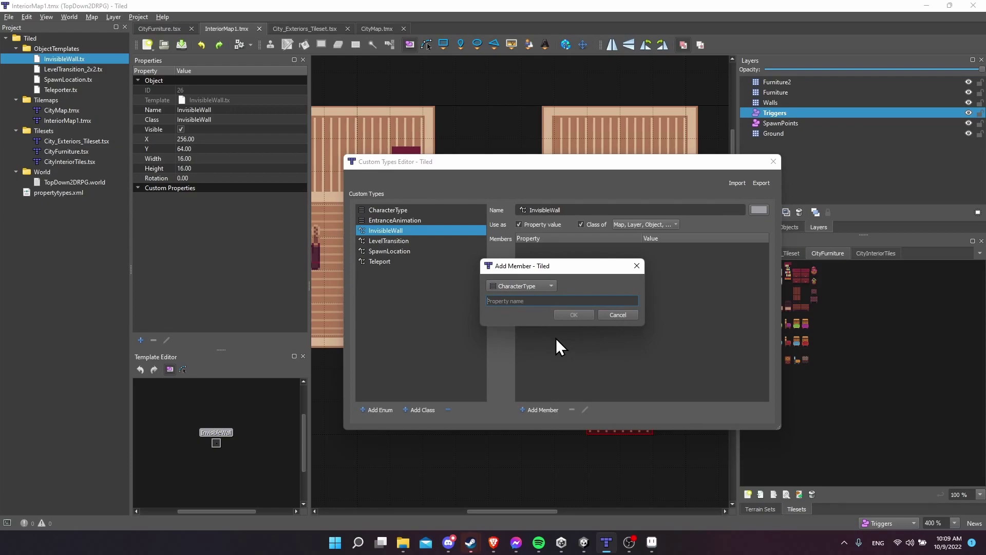
click(535, 286)
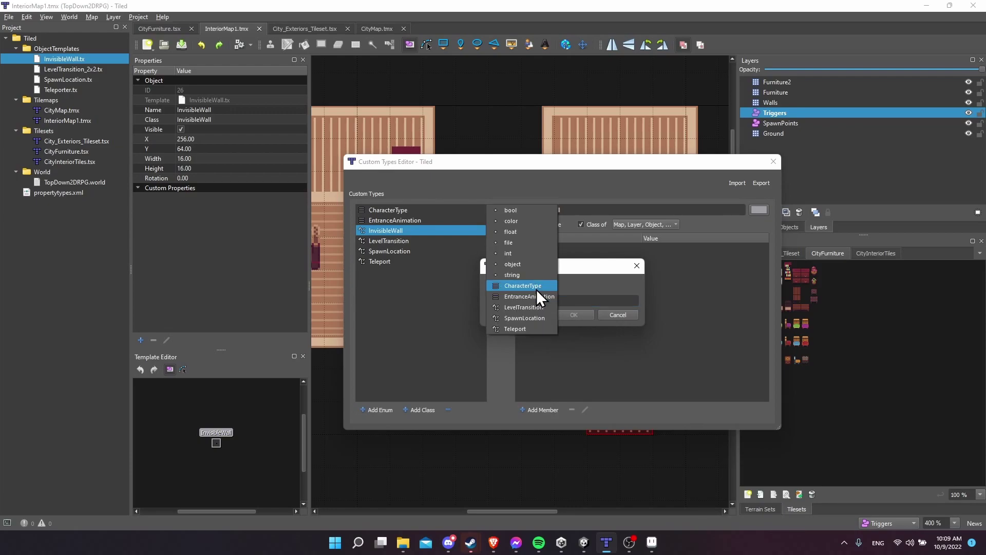
click(550, 211)
click(606, 301)
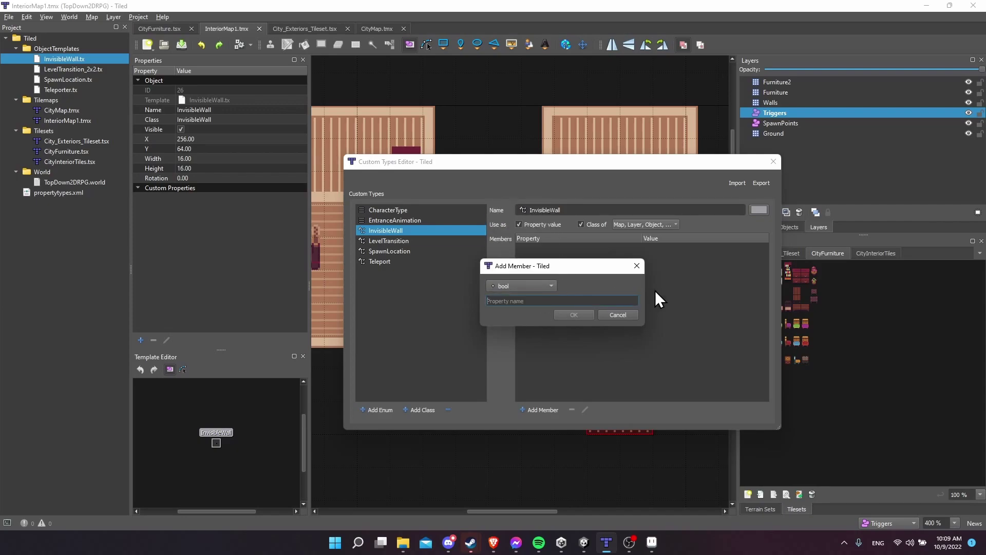
text(unity:isTrigger)
click(581, 314)
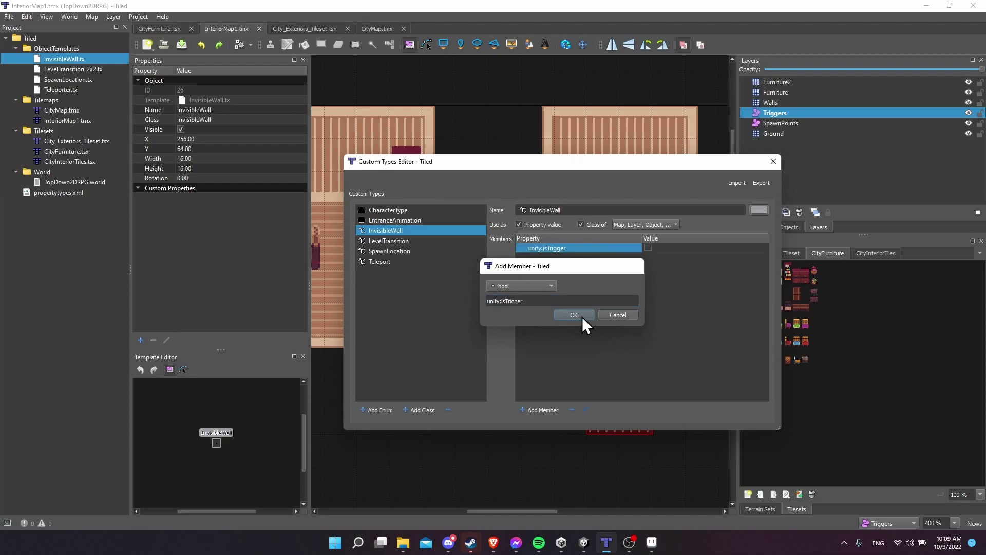
click(773, 162)
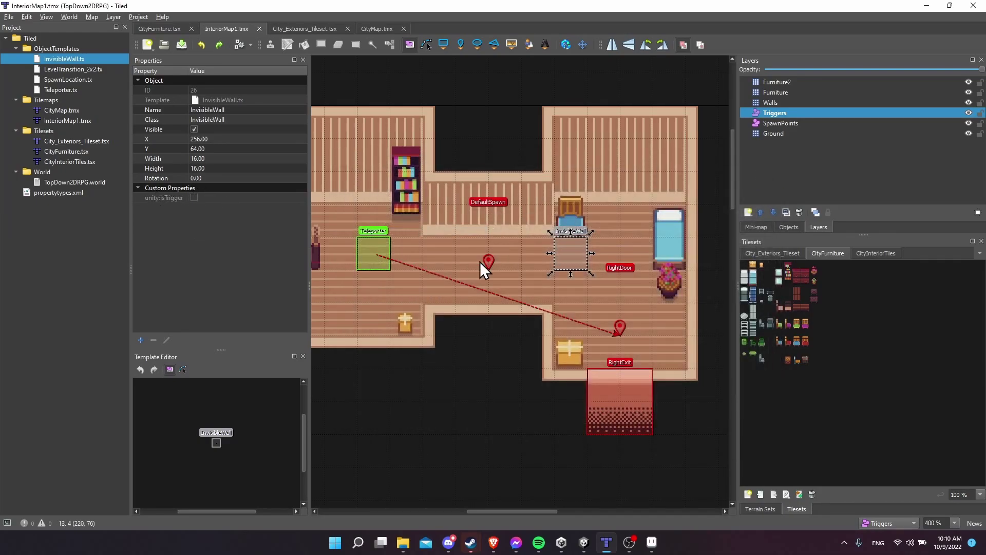
Move the InvisibleWall object one tile left on the map and save the interior map.
click(571, 257)
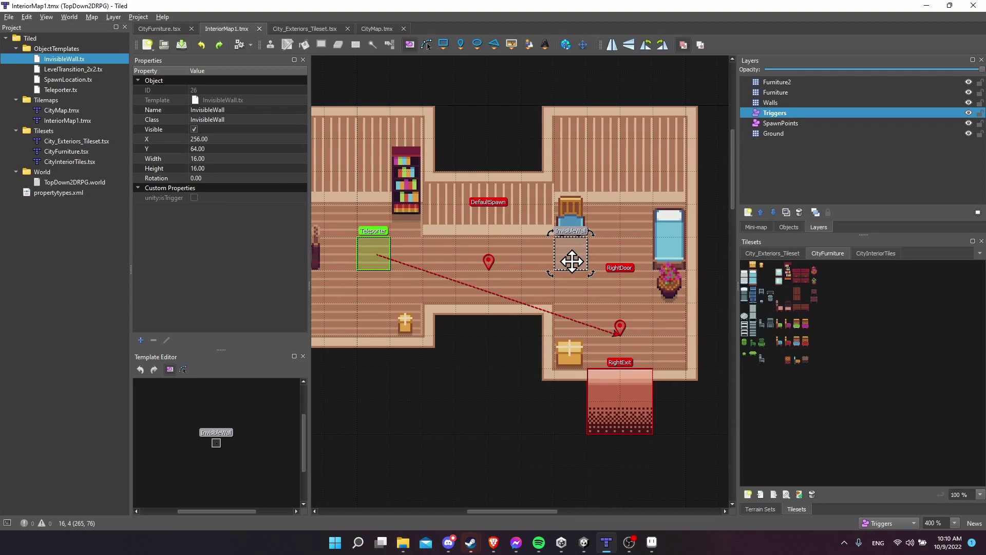
click(586, 544)
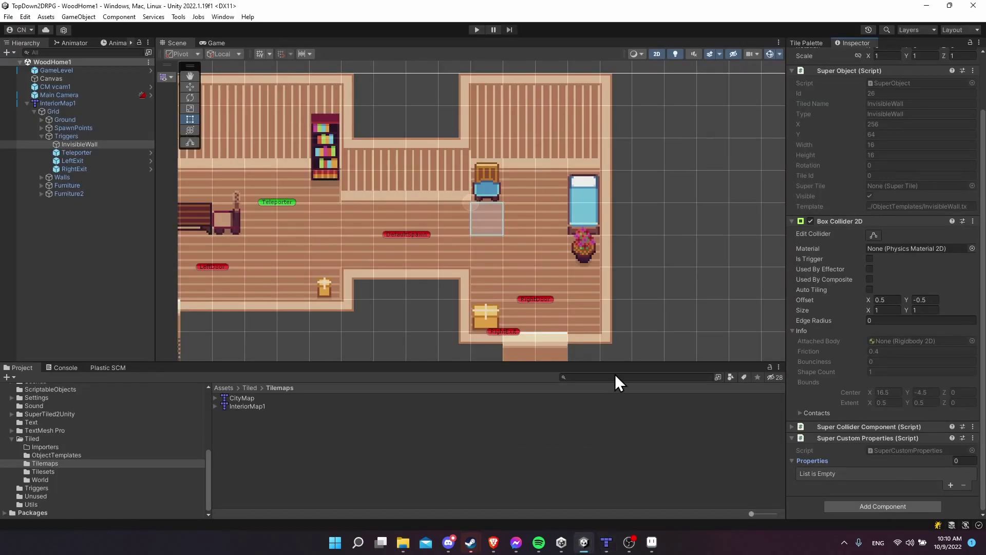
key(alt+Tab)
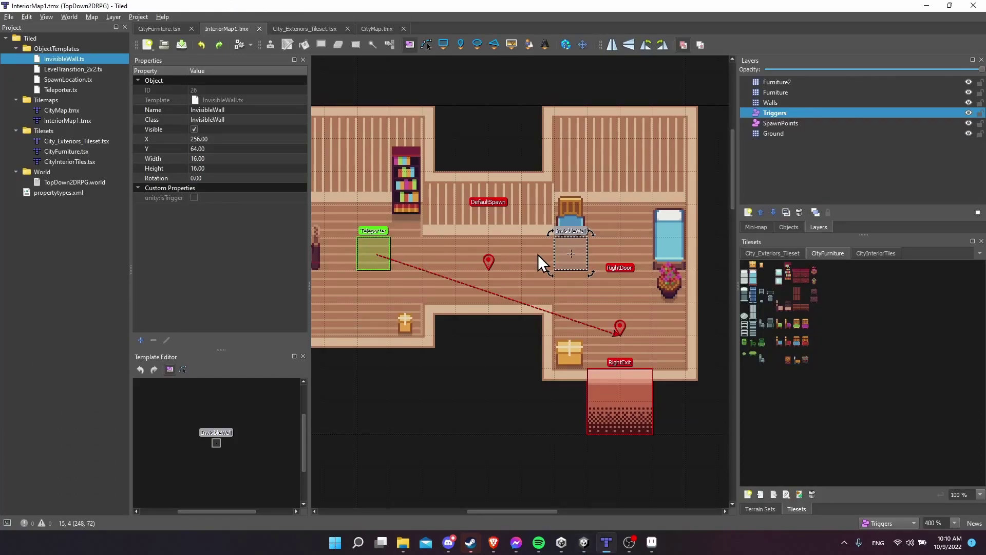
key(alt+Tab)
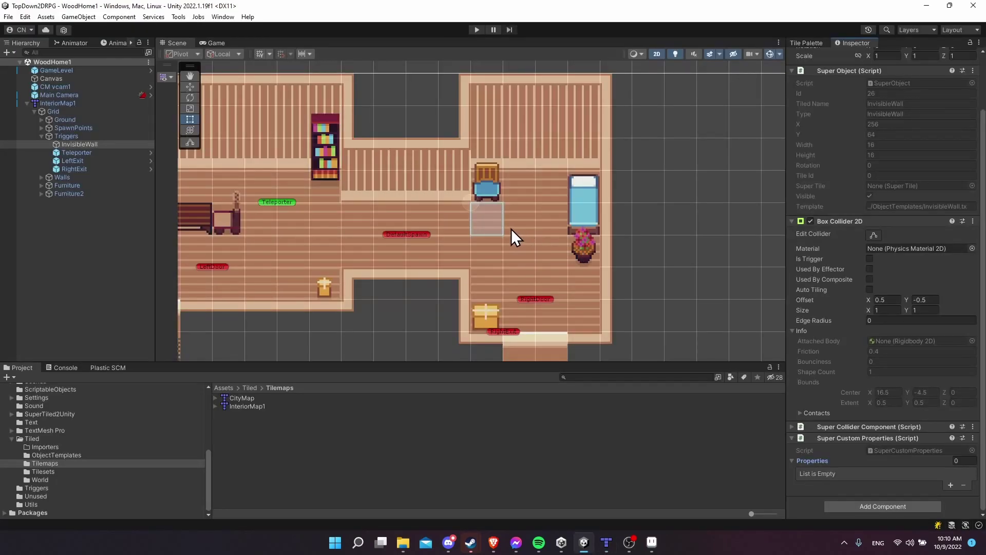
key(alt+Tab)
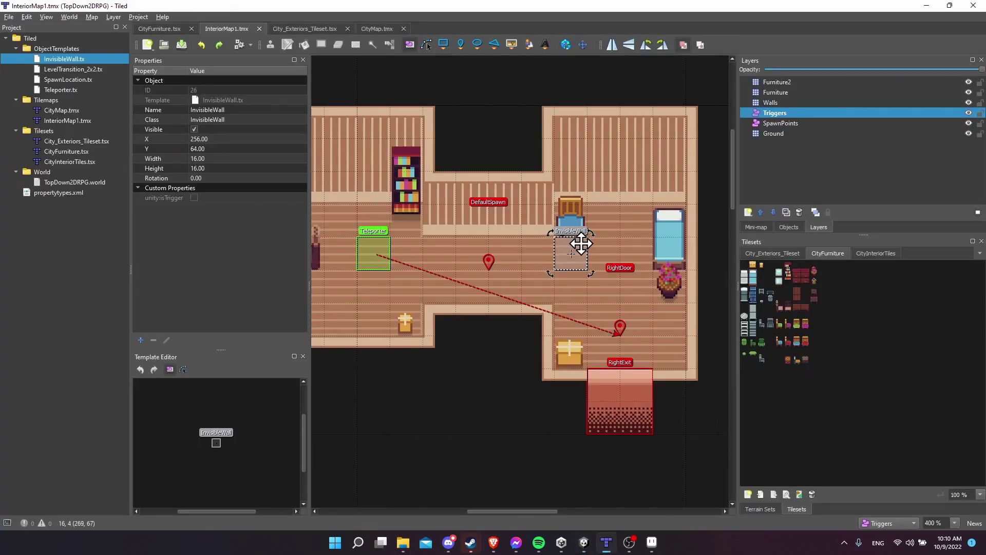
drag(580, 238, 552, 244)
key(ctrl+s)
Inspect the reimported InvisibleWall in Unity, then turn on its unity:isTrigger property in Tiled.
key(alt+Tab)
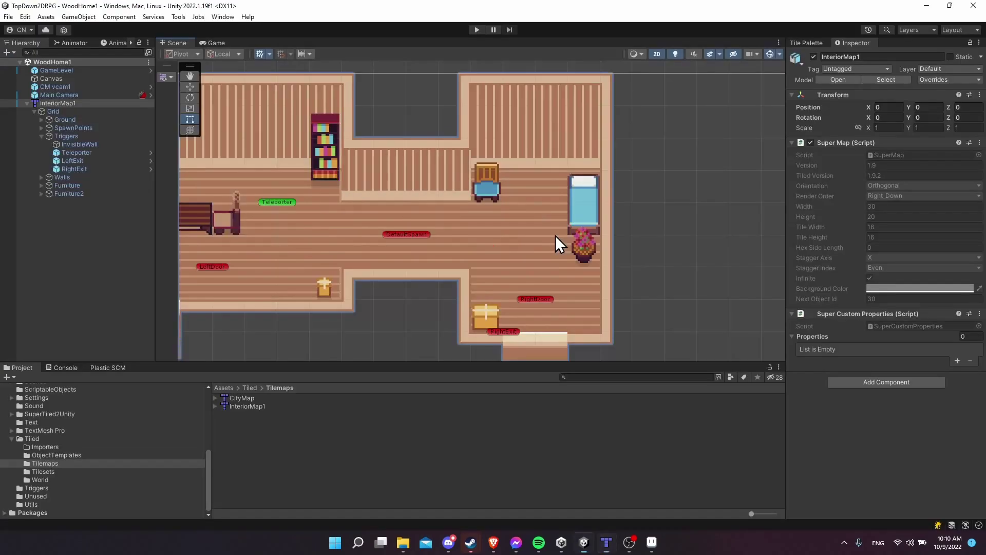
click(128, 146)
scroll(850, 355, down, 3)
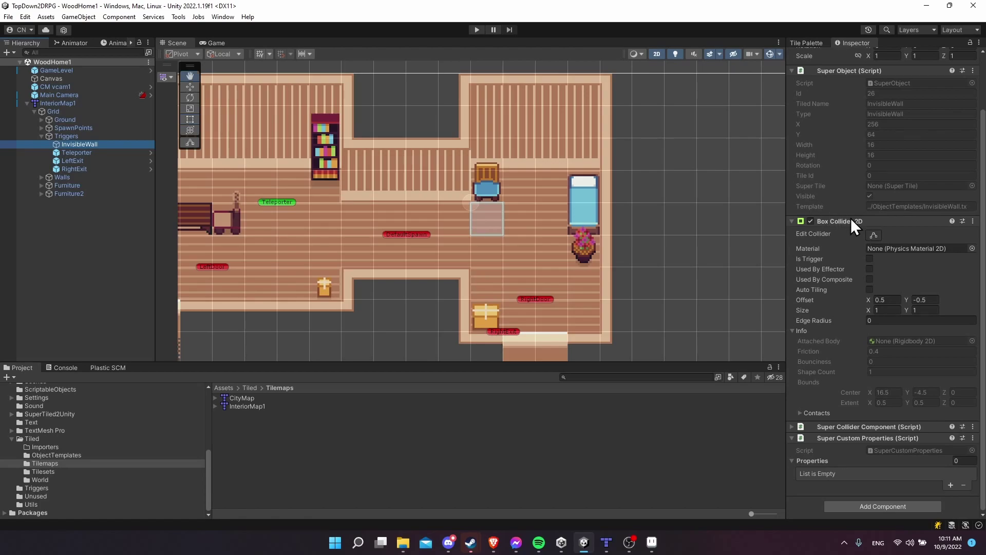
key(alt+Tab)
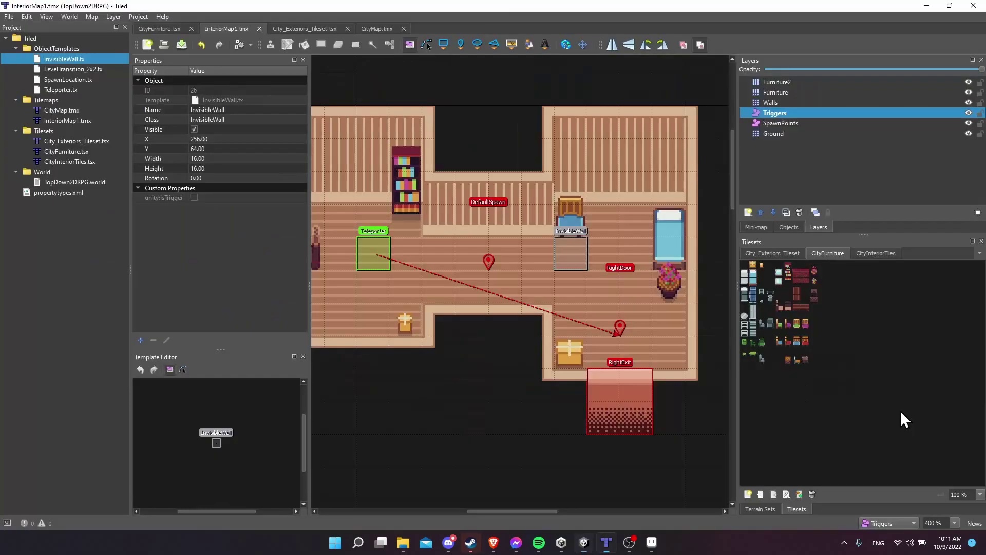
click(562, 248)
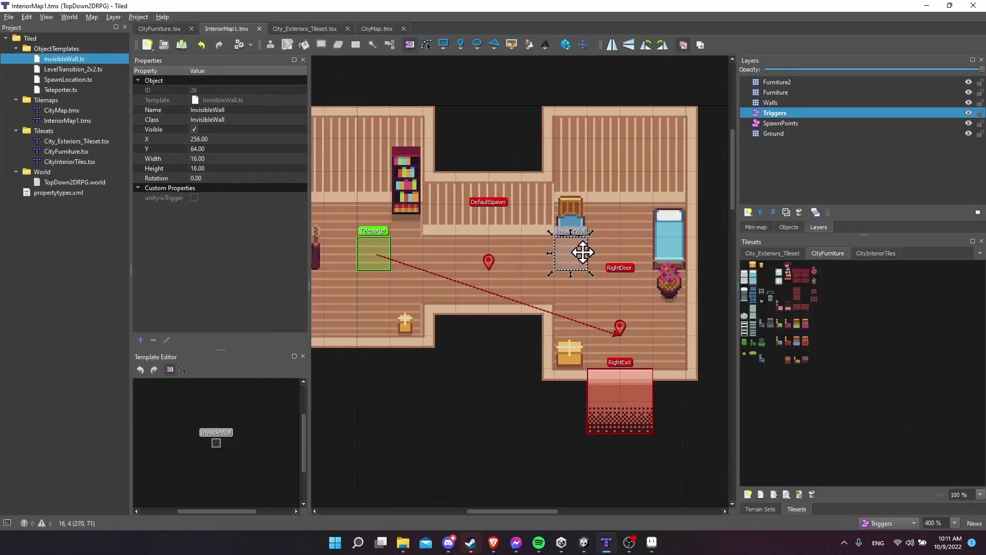
click(194, 198)
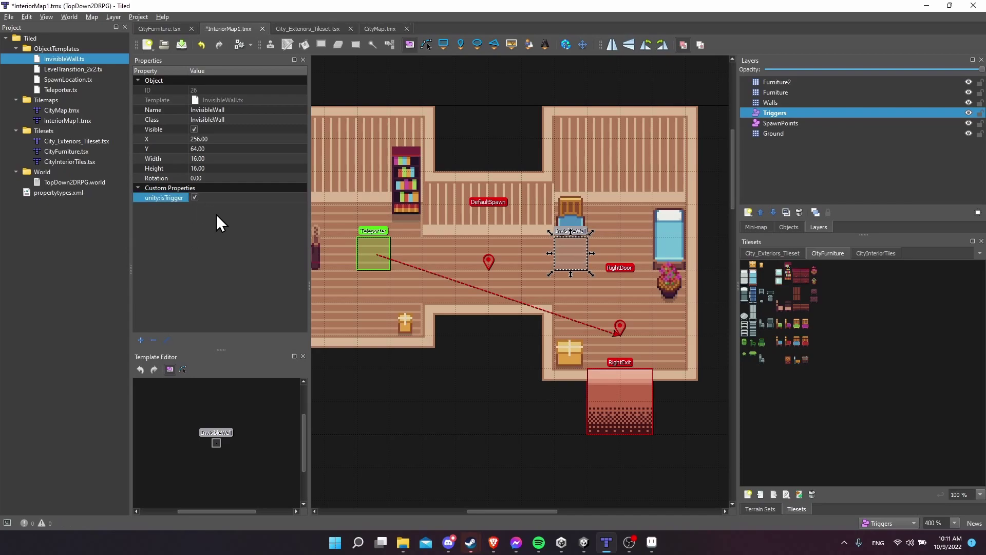
Save InteriorMap1.tmx so Unity reimports InvisibleWall with a trigger Box Collider 2D.
key(ctrl+s)
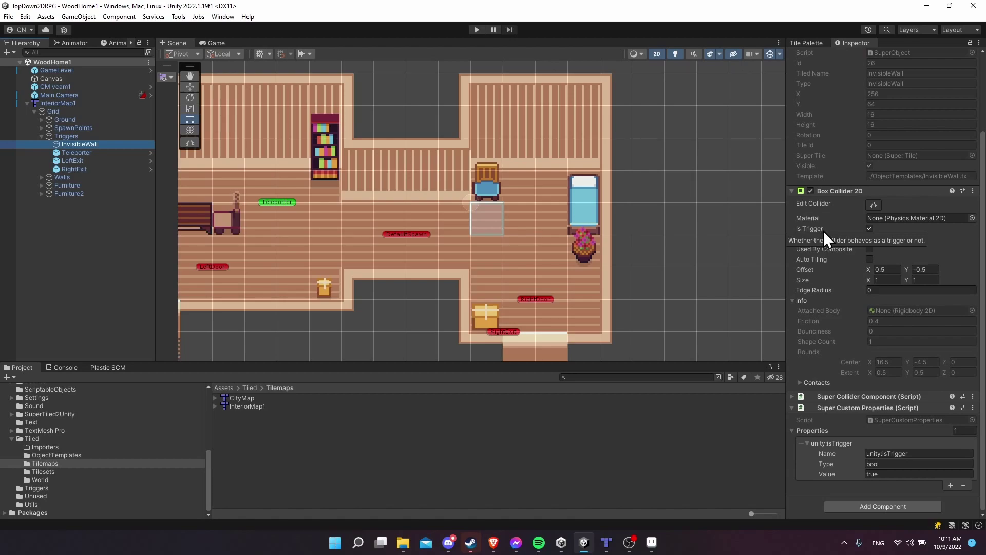
Enter Play mode and walk the player right, left, up and down around the room.
click(475, 29)
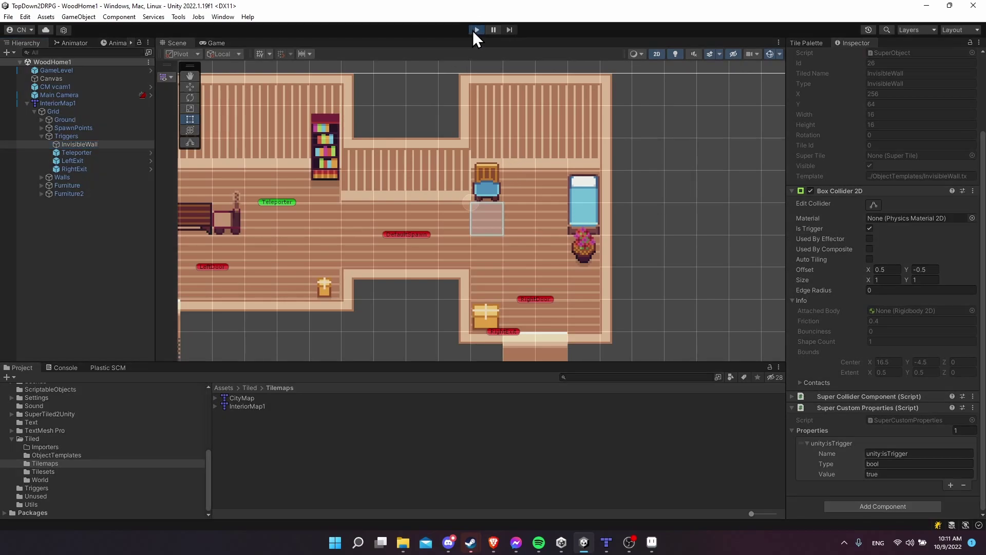
key(d)
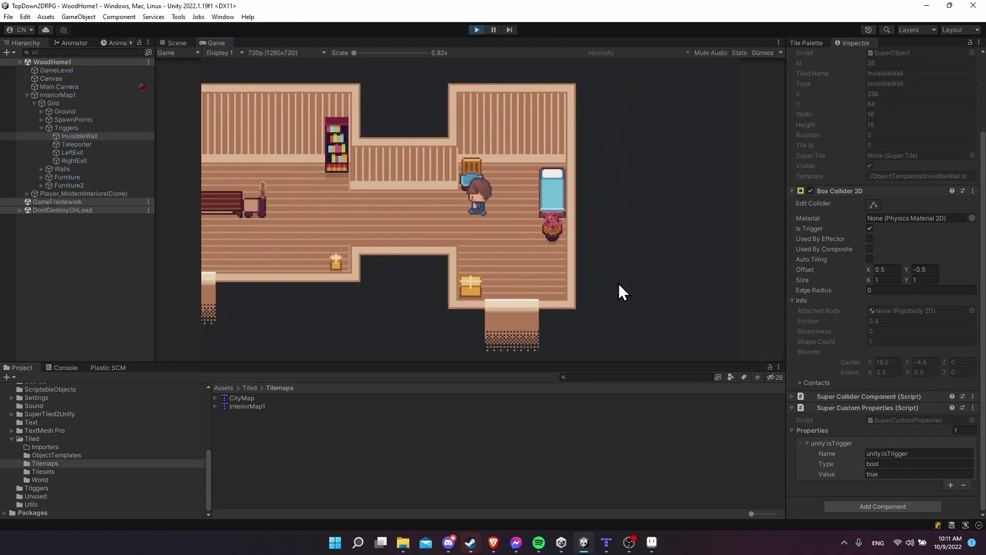
key(a)
key(w)
key(a)
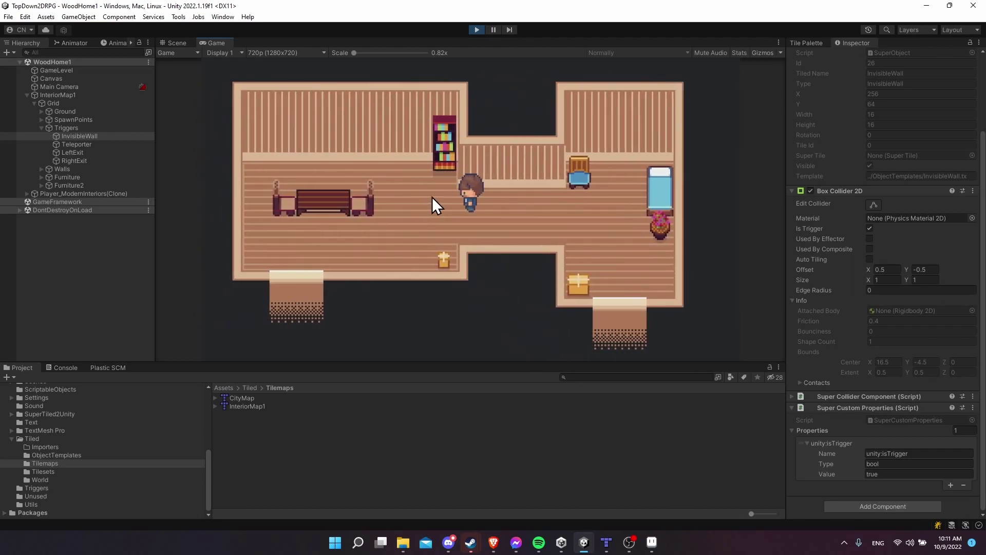
key(d)
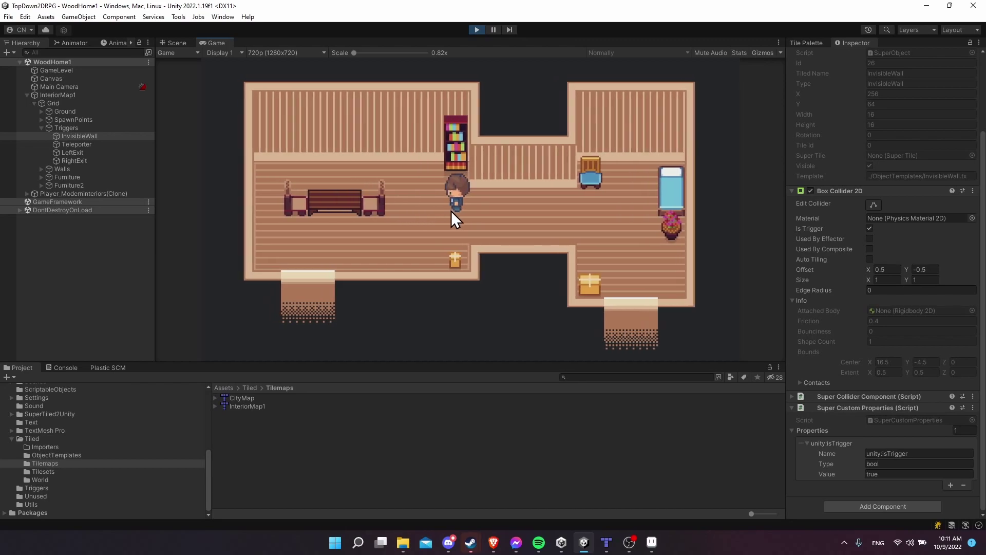
key(s)
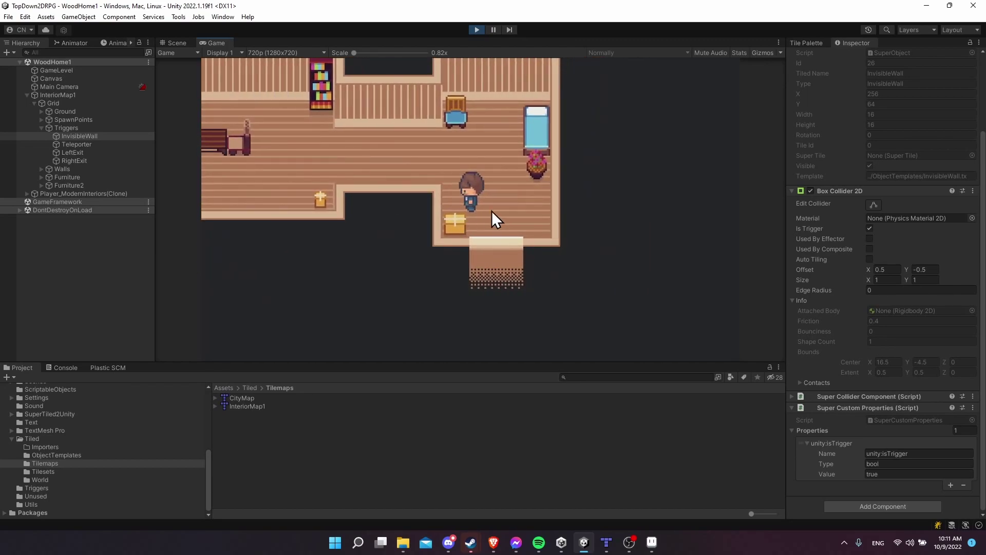
key(w)
key(a)
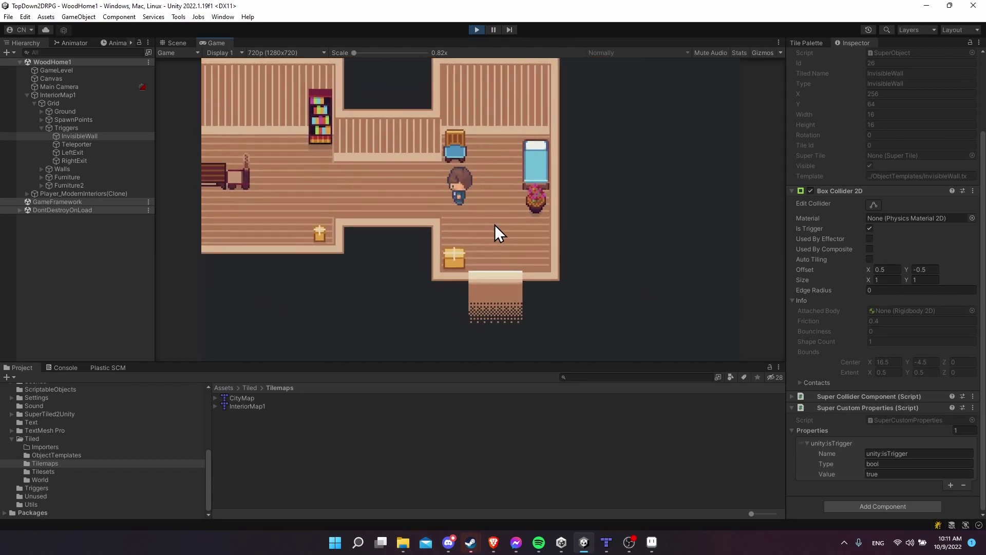